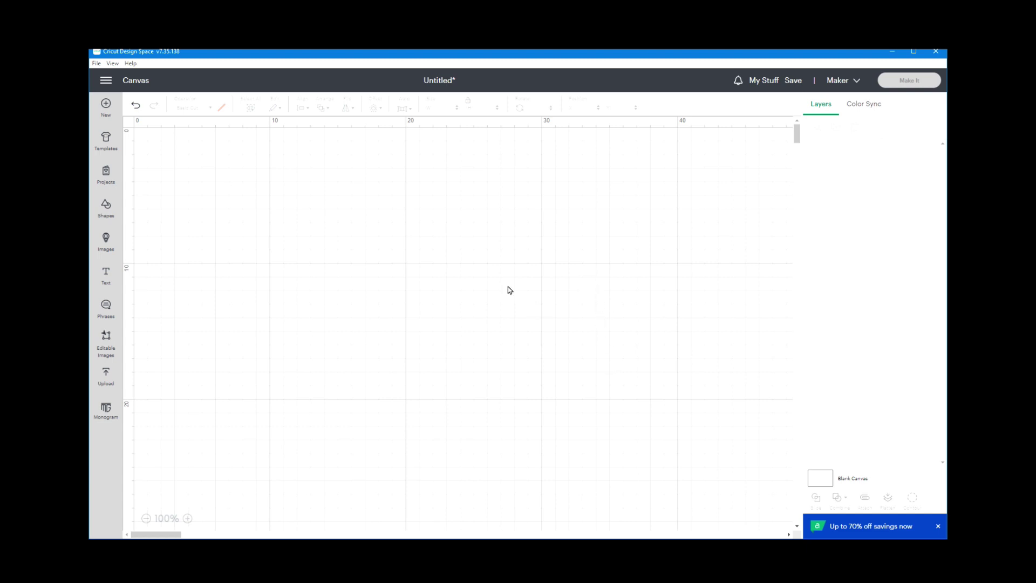
Add a circle shape to the canvas, duplicate it, and place the copy beside the original.
{"action": "left_click", "coordinate": [106, 205]}
{"action": "left_click", "coordinate": [153, 274]}
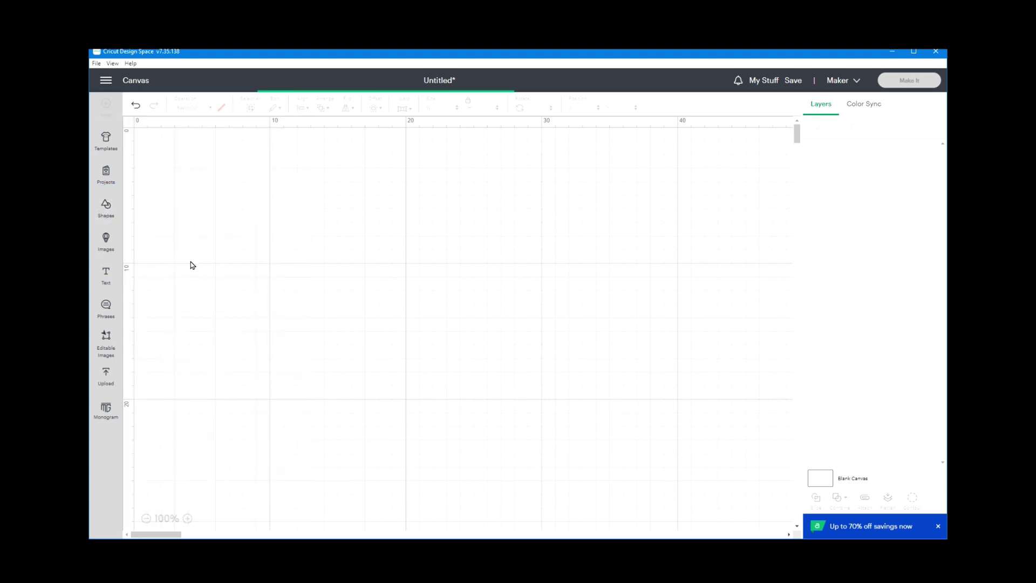
{"action": "right_click", "coordinate": [189, 185]}
{"action": "left_click", "coordinate": [199, 284]}
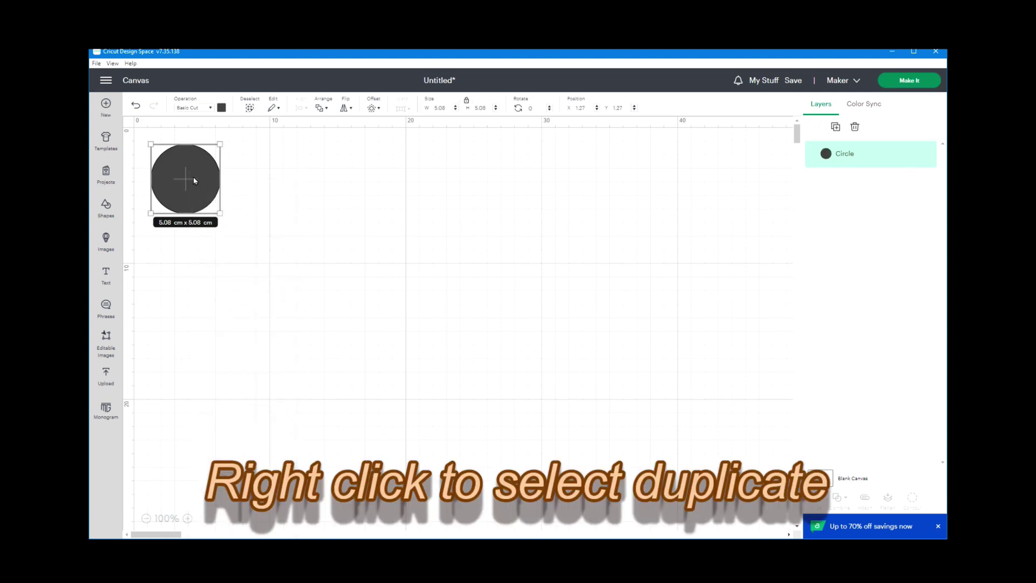
{"action": "left_click_drag", "start_coordinate": [197, 184], "coordinate": [258, 184]}
Duplicate the pair of circles twice and arrange the copies in a row of six circles.
{"action": "left_click_drag", "start_coordinate": [326, 165], "coordinate": [138, 195]}
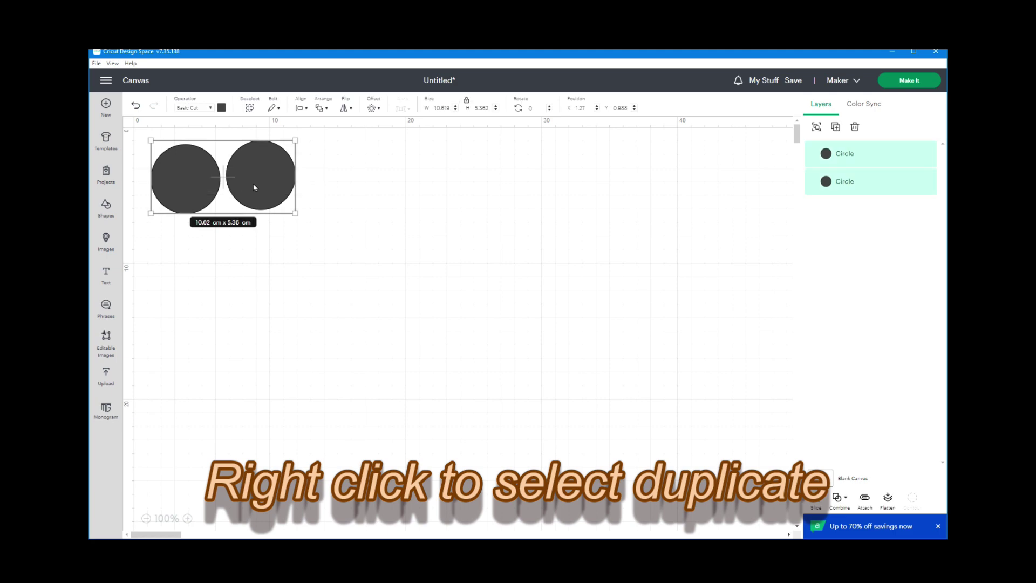
{"action": "right_click", "coordinate": [256, 181]}
{"action": "left_click", "coordinate": [269, 283]}
{"action": "left_click_drag", "start_coordinate": [292, 199], "coordinate": [416, 196]}
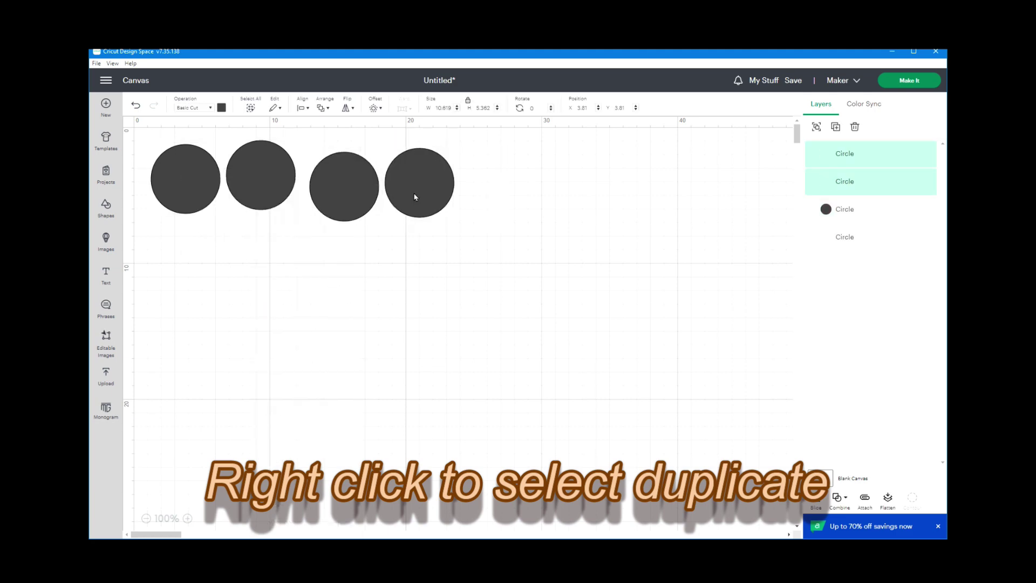
{"action": "right_click", "coordinate": [415, 196]}
{"action": "left_click", "coordinate": [431, 283]}
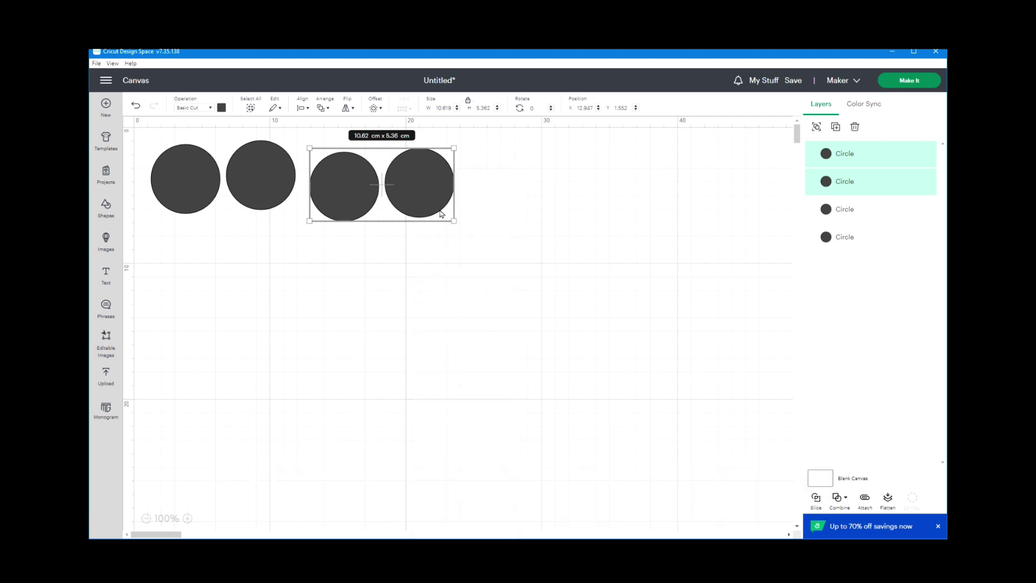
{"action": "left_click_drag", "start_coordinate": [302, 237], "coordinate": [579, 195]}
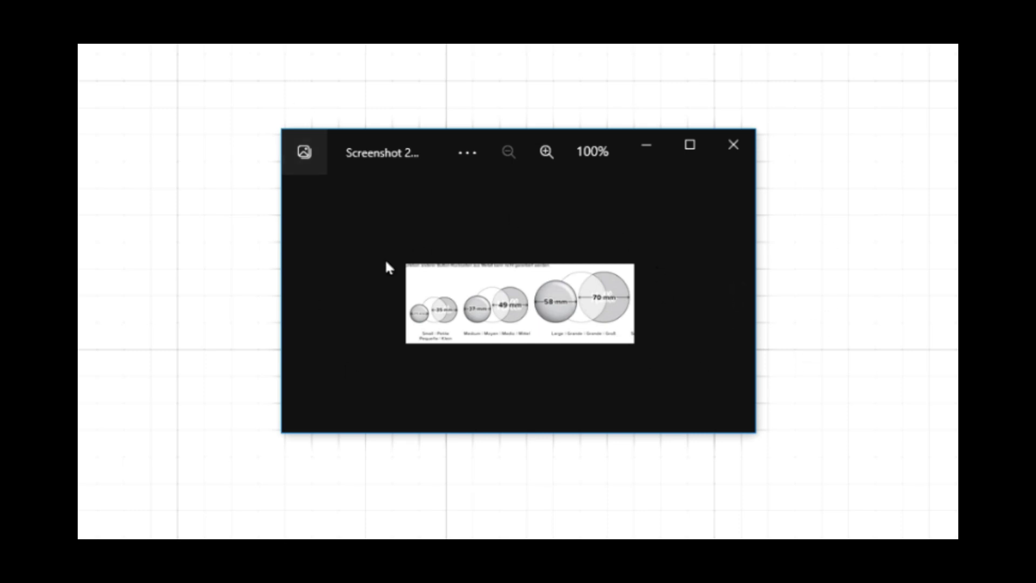
Move the button-size reference image off the canvas and set the first circle's size to 2.5 cm.
{"action": "left_click", "coordinate": [419, 146]}
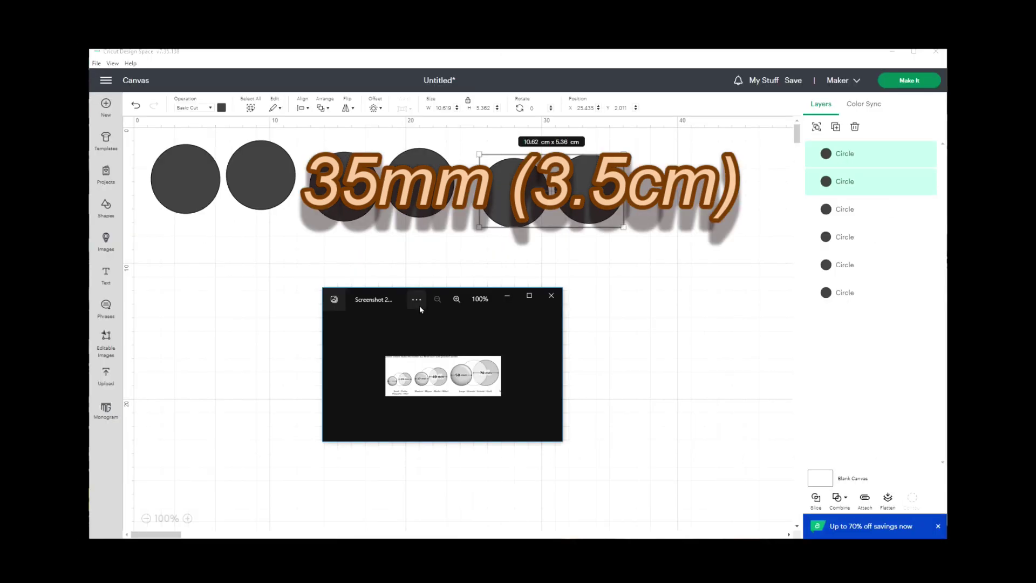
{"action": "left_click_drag", "start_coordinate": [393, 295], "coordinate": [1027, 183]}
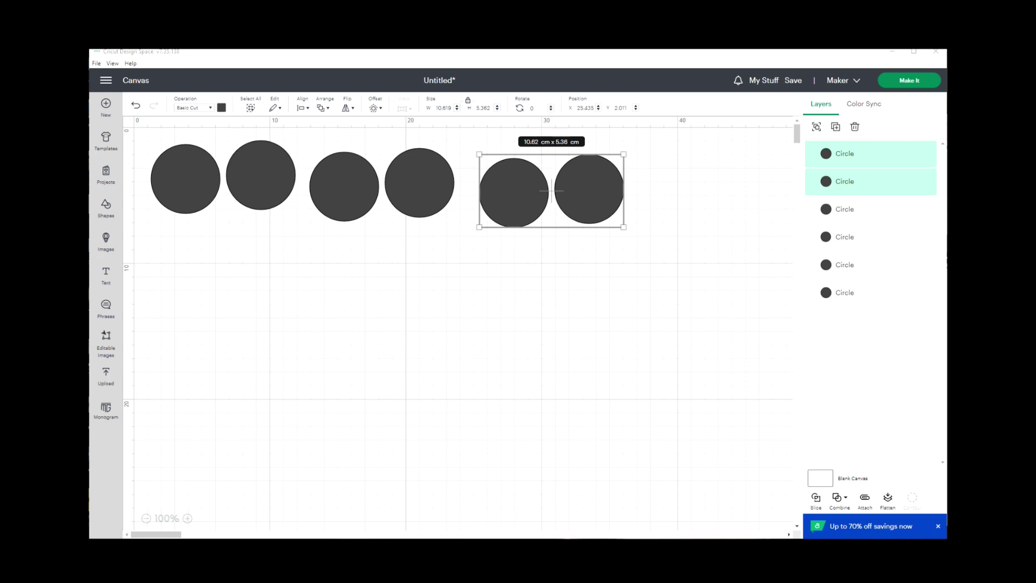
{"action": "left_click", "coordinate": [181, 179]}
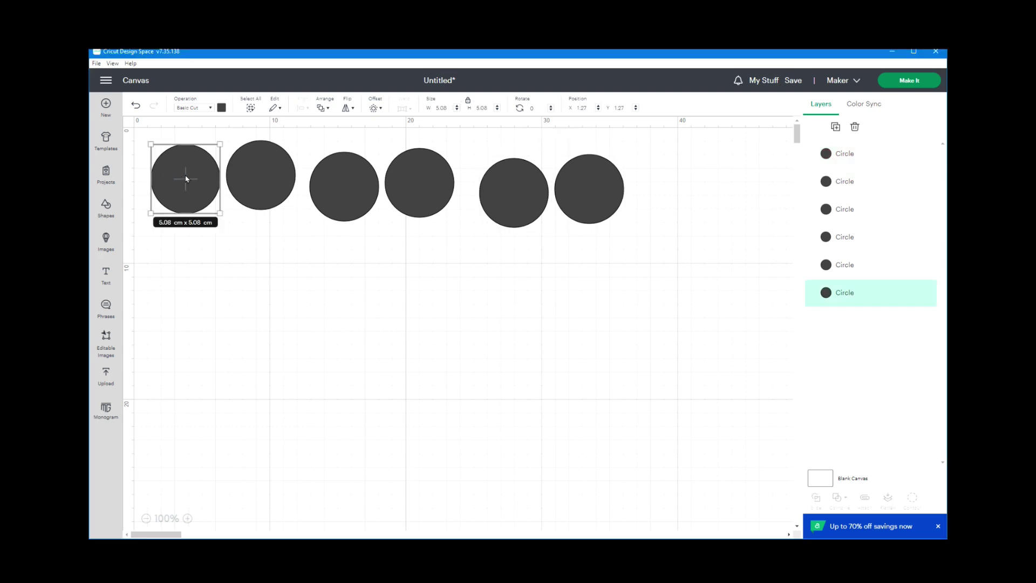
{"action": "left_click", "coordinate": [442, 107]}
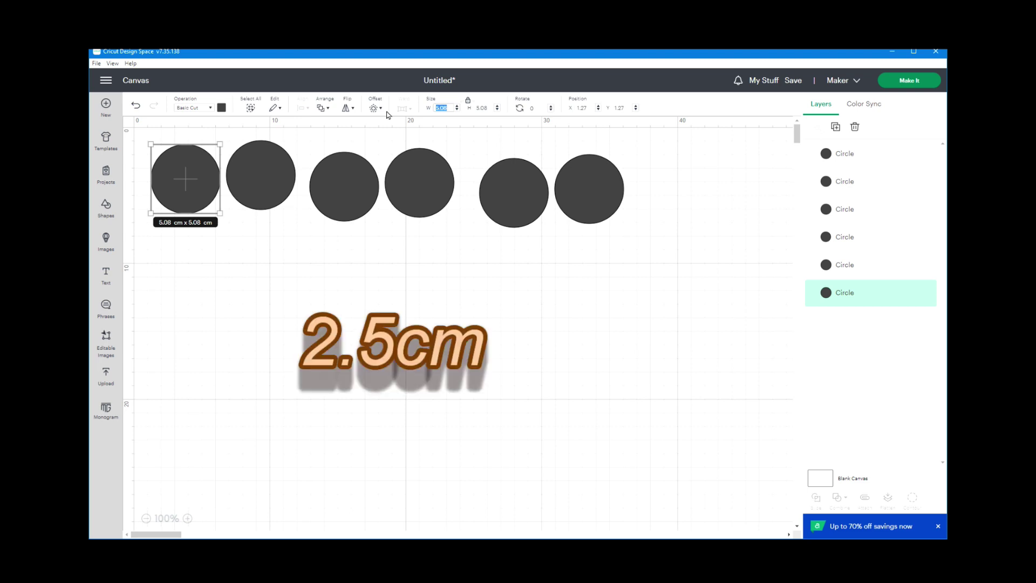
{"action": "type", "text": "2.5"}
{"action": "left_click", "coordinate": [488, 107]}
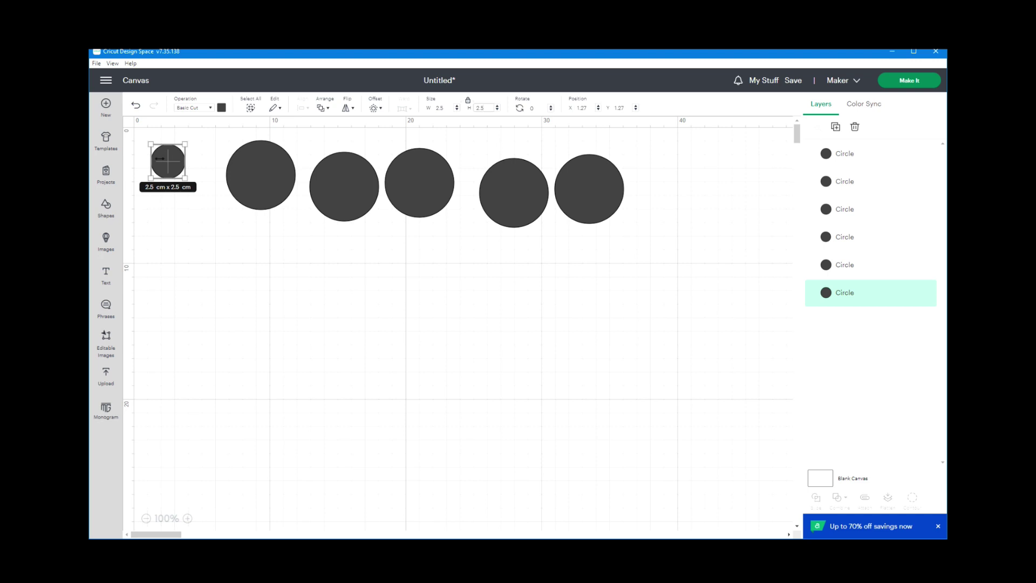
Set the second circle's width and height to 3.5 cm.
{"action": "left_click", "coordinate": [257, 172]}
{"action": "left_click", "coordinate": [442, 107]}
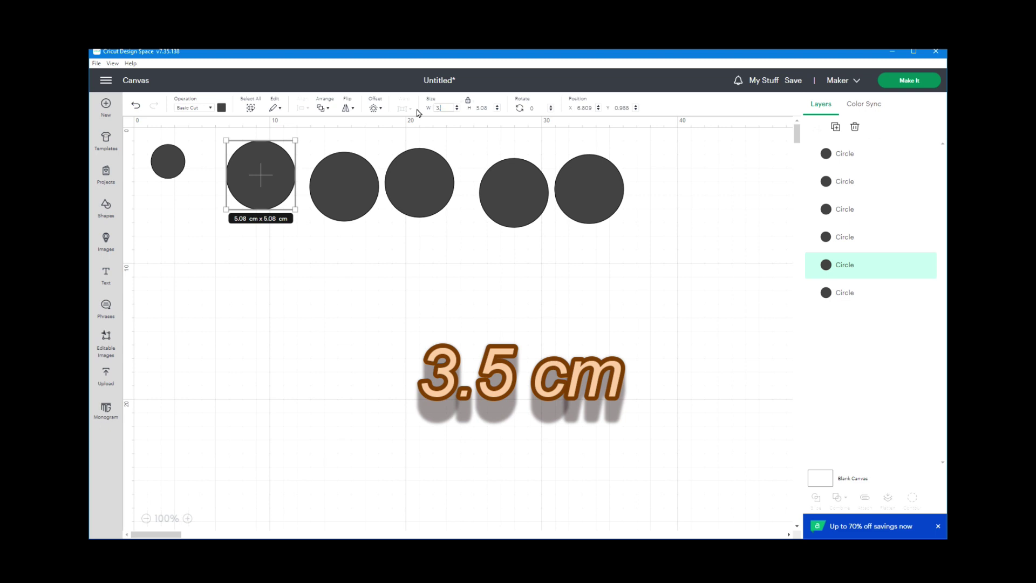
{"action": "key", "text": "Tab"}
{"action": "type", "text": "3.5"}
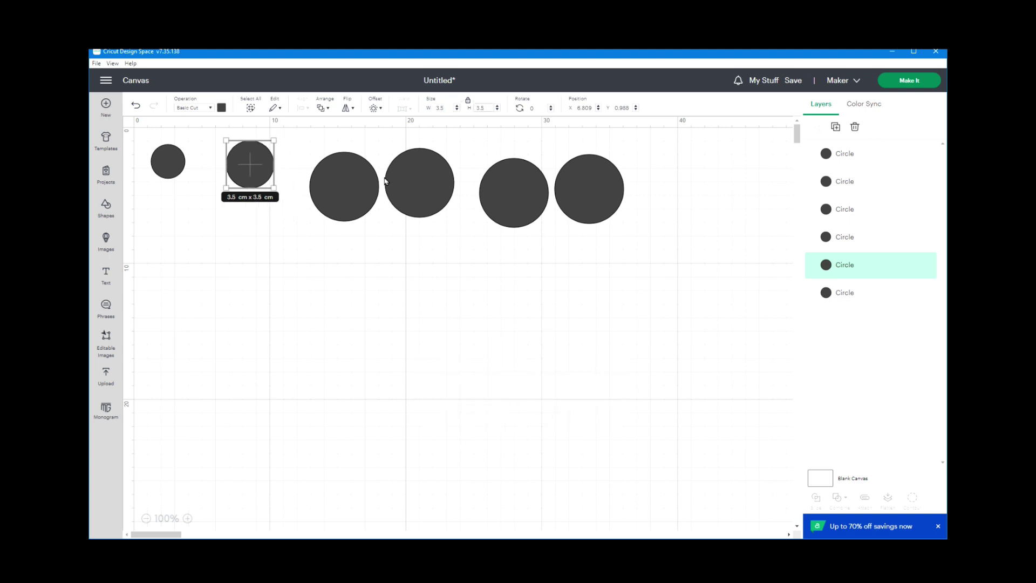
{"action": "left_click", "coordinate": [268, 232]}
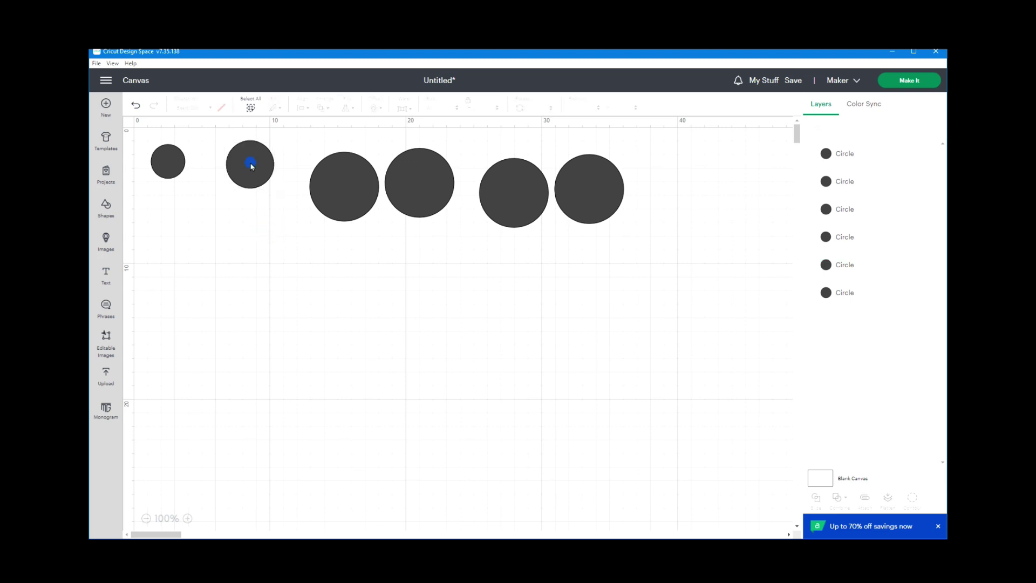
{"action": "left_click", "coordinate": [250, 168]}
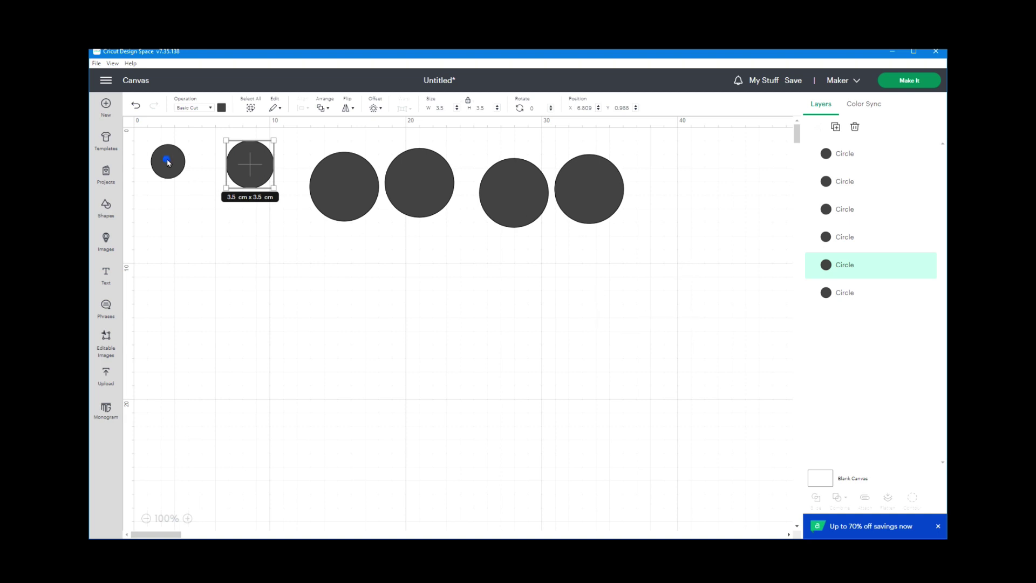
Move the 2.5 cm circle below the row and change it and the 3.5 cm circle to the Guide operation.
{"action": "left_click_drag", "start_coordinate": [168, 162], "coordinate": [194, 263]}
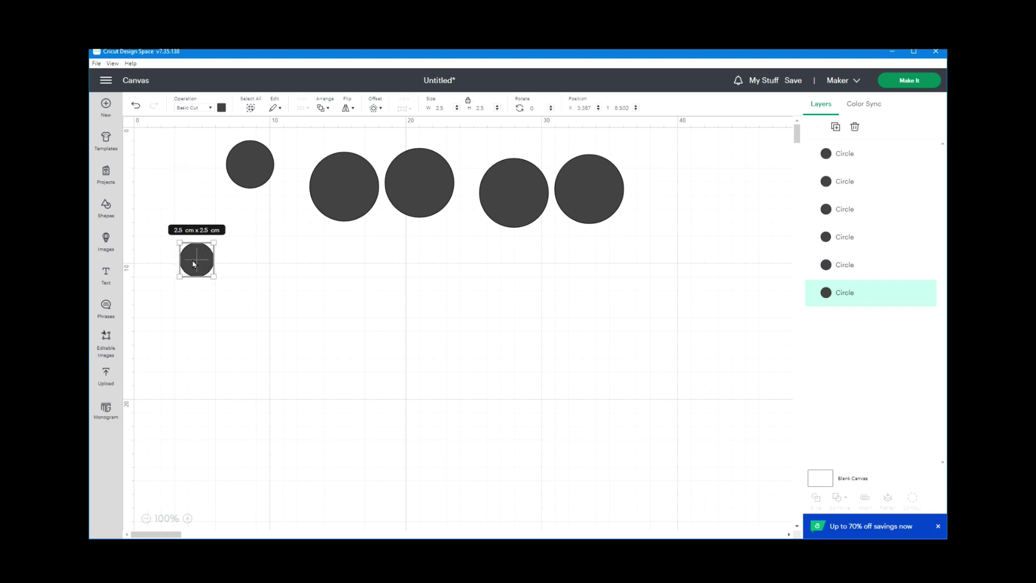
{"action": "left_click", "coordinate": [212, 108]}
{"action": "left_click", "coordinate": [216, 350]}
{"action": "left_click", "coordinate": [246, 170]}
{"action": "left_click", "coordinate": [210, 107]}
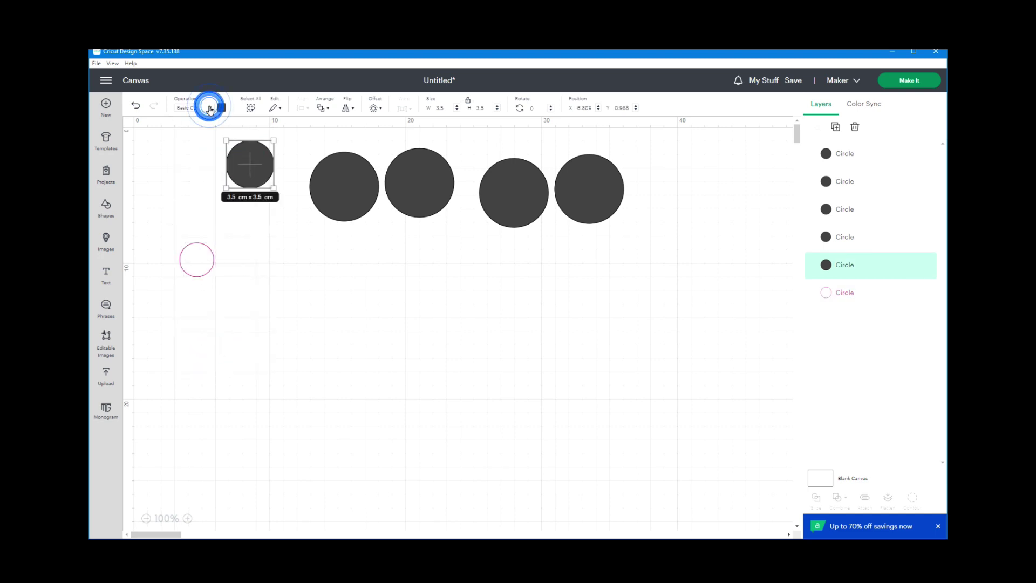
{"action": "left_click", "coordinate": [212, 352]}
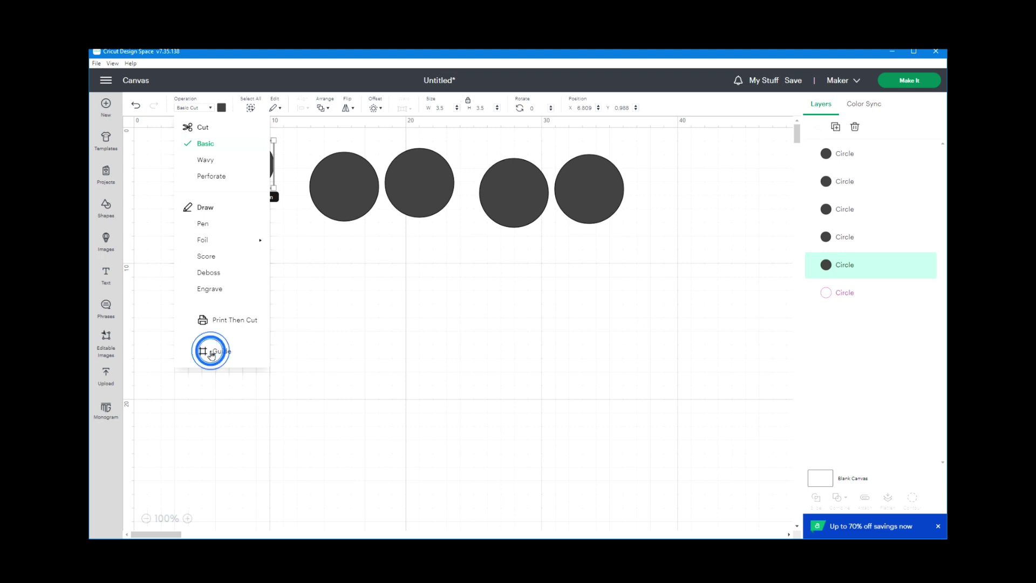
Place the 3.5 cm guide circle over the 2.5 cm one and align both with Center.
{"action": "left_click_drag", "start_coordinate": [255, 168], "coordinate": [208, 262]}
{"action": "left_click_drag", "start_coordinate": [209, 185], "coordinate": [209, 332]}
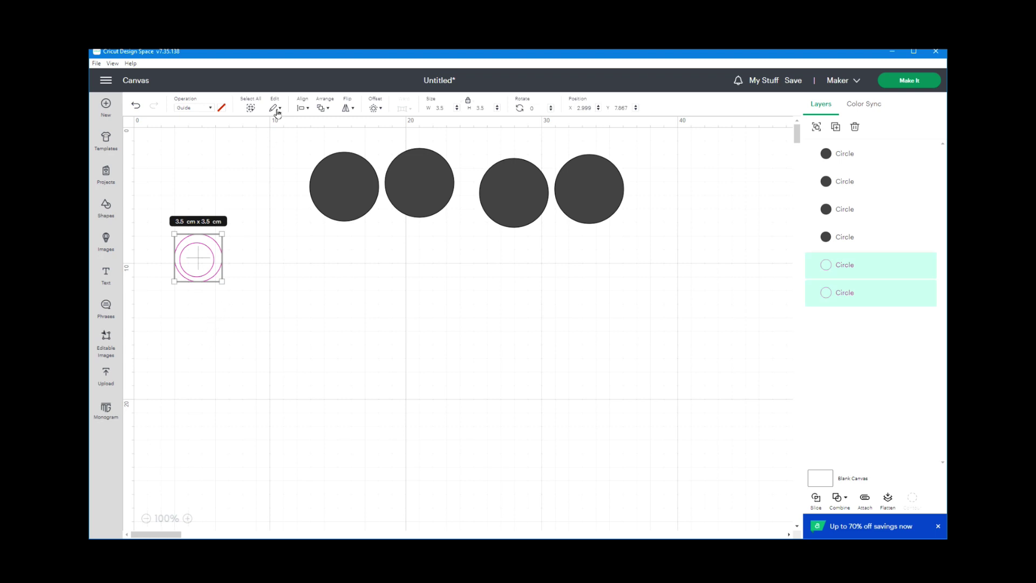
{"action": "left_click", "coordinate": [306, 108]}
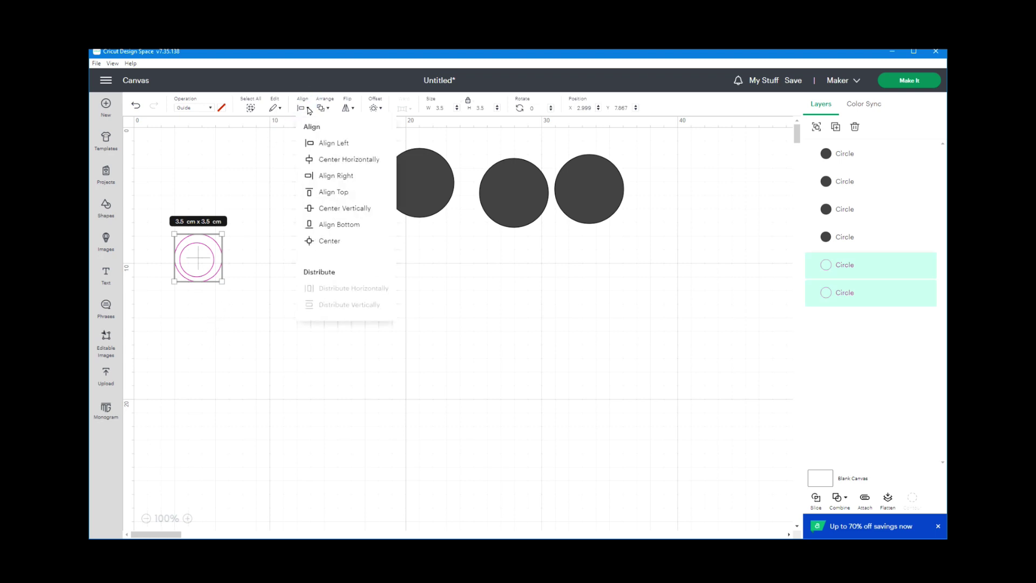
{"action": "left_click", "coordinate": [322, 239]}
Group the two concentric guide circles and move the group back up in line with the other circles.
{"action": "right_click", "coordinate": [196, 258]}
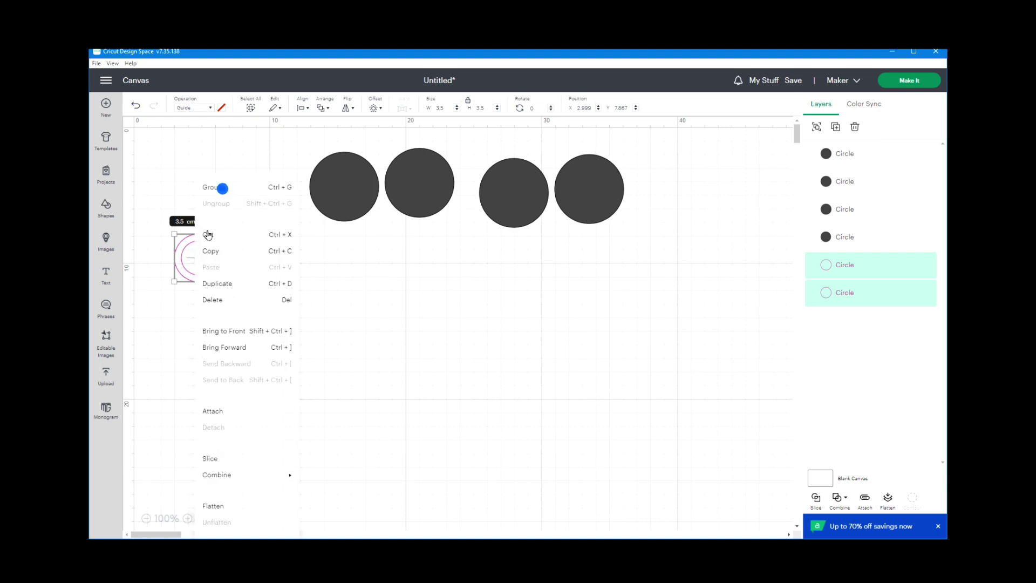
{"action": "left_click", "coordinate": [223, 193]}
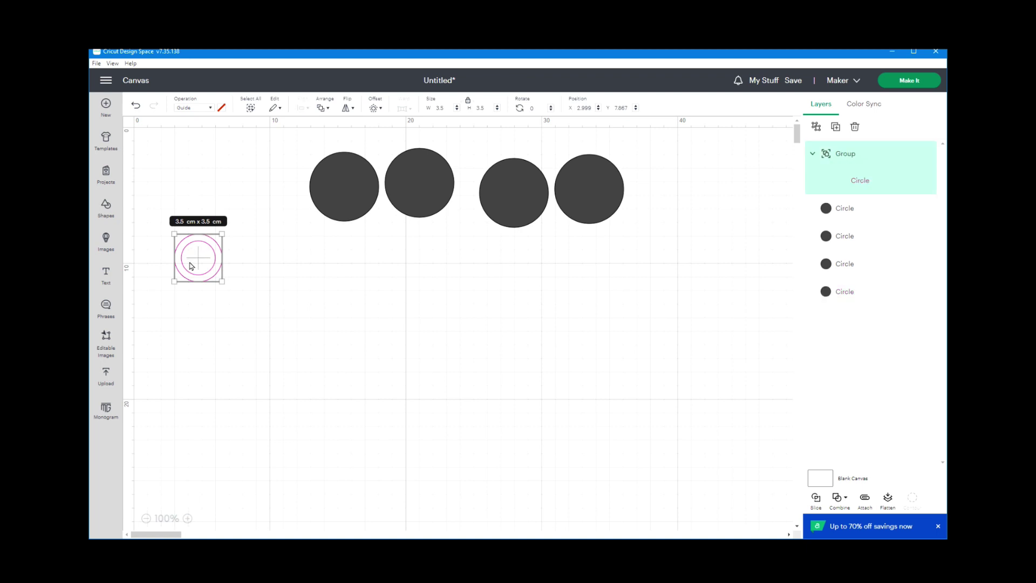
{"action": "left_click_drag", "start_coordinate": [203, 228], "coordinate": [199, 141]}
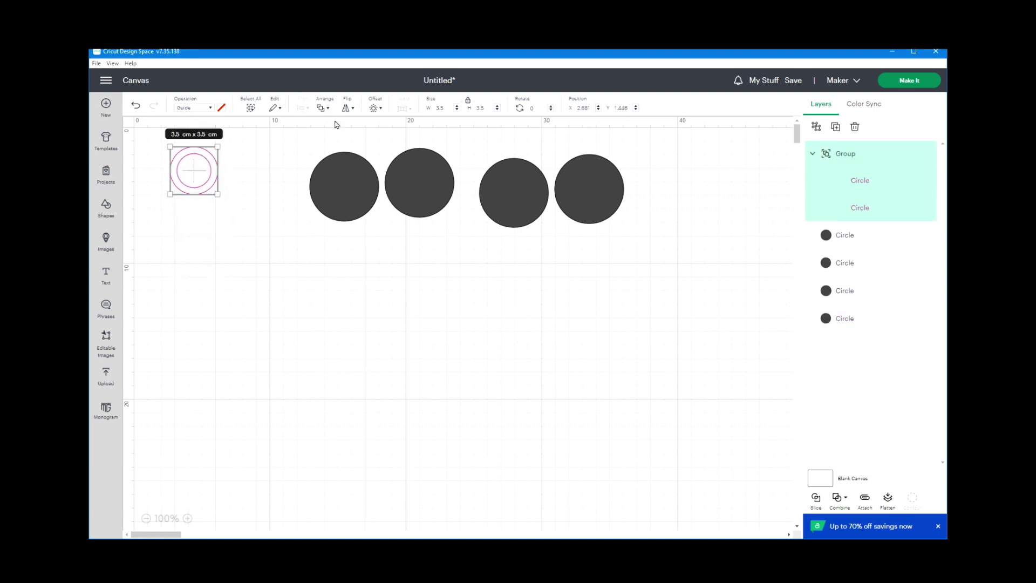
Resize the next two solid circles in the row to 3.7 cm and 4.9 cm.
{"action": "left_click", "coordinate": [337, 171]}
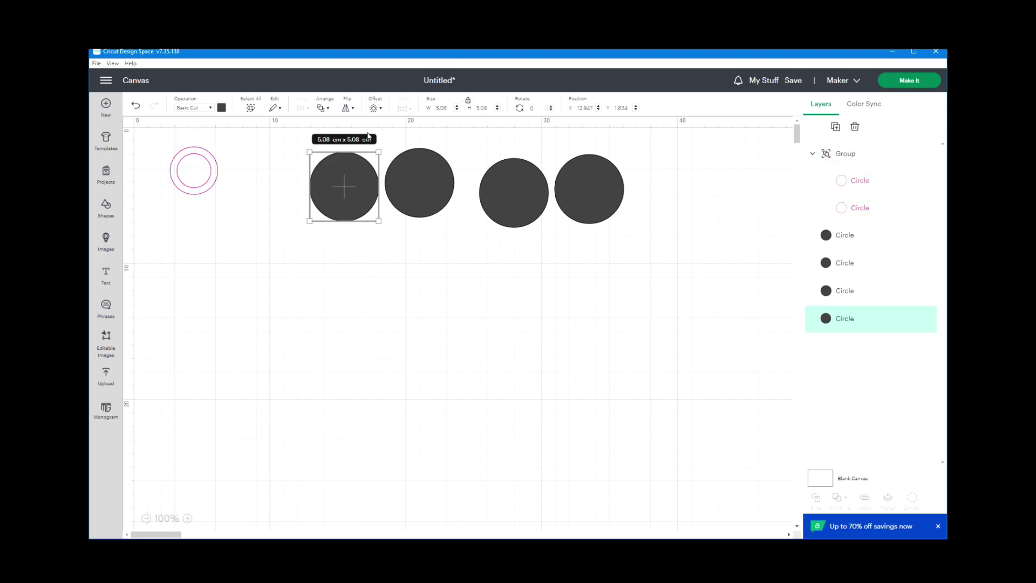
{"action": "left_click", "coordinate": [450, 107]}
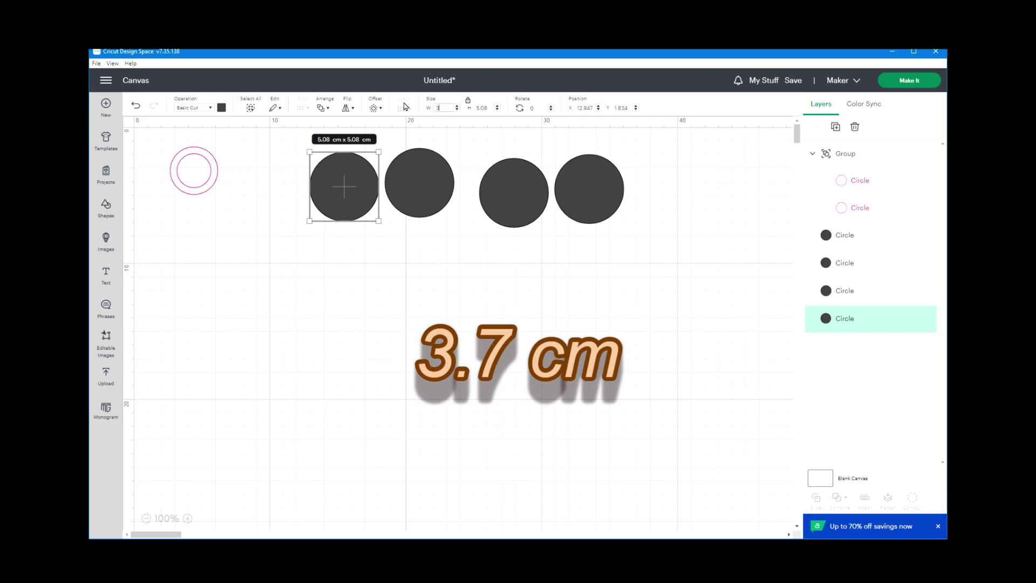
{"action": "key", "text": "Tab"}
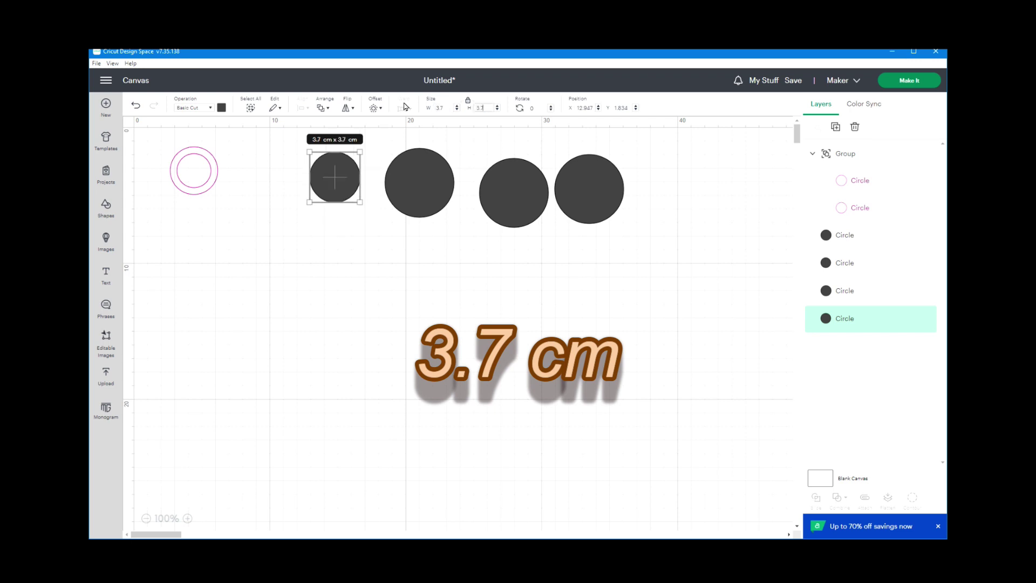
{"action": "left_click", "coordinate": [417, 177]}
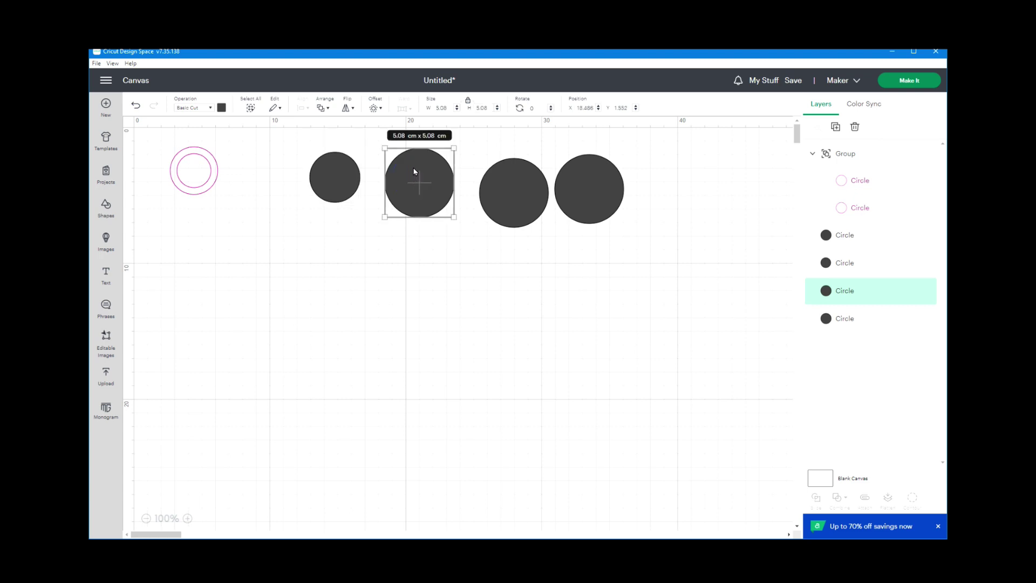
{"action": "left_click", "coordinate": [442, 107]}
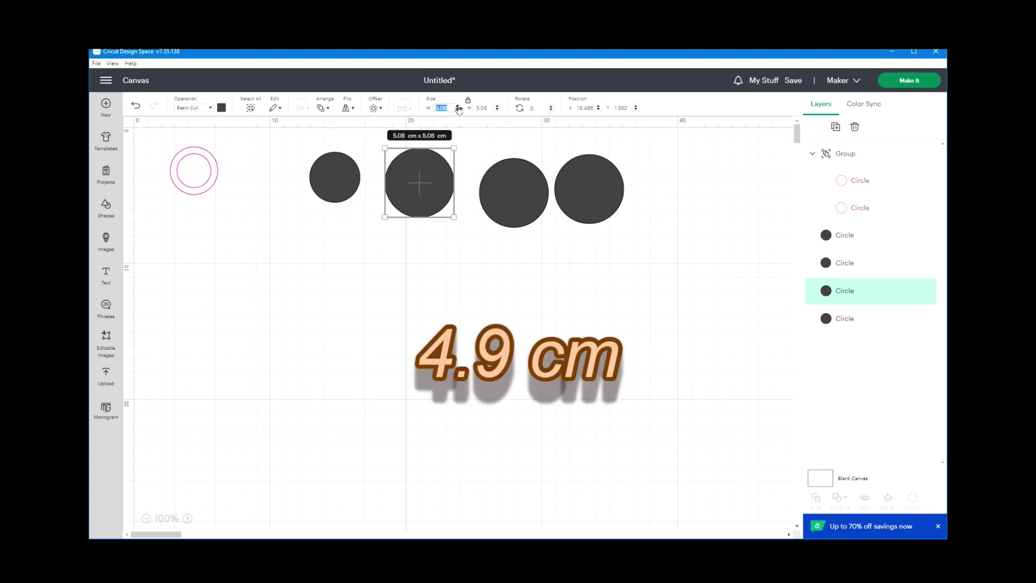
{"action": "key", "text": "Tab"}
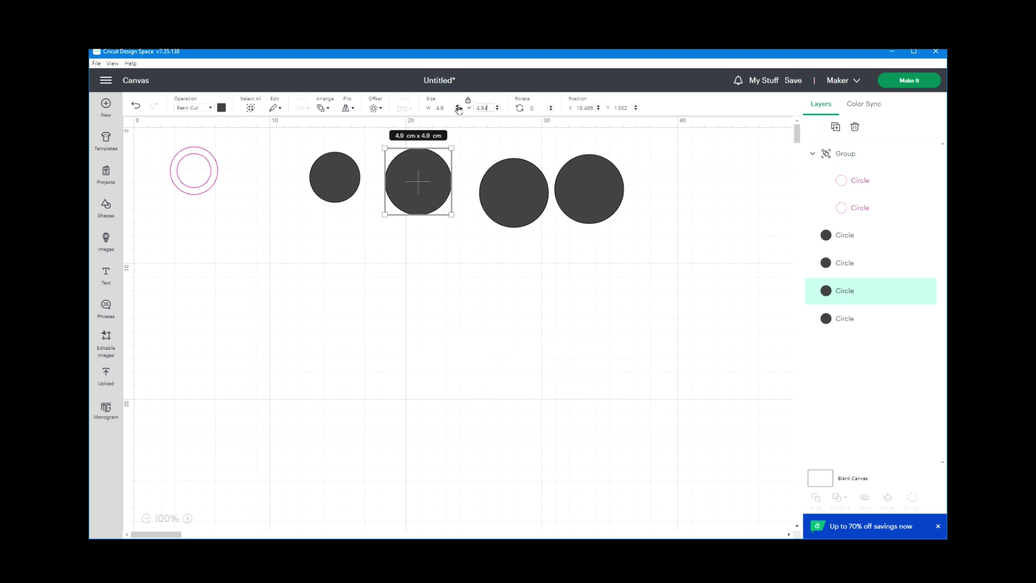
Change the 4.9 cm and 3.7 cm circles to the Guide operation.
{"action": "left_click", "coordinate": [209, 108]}
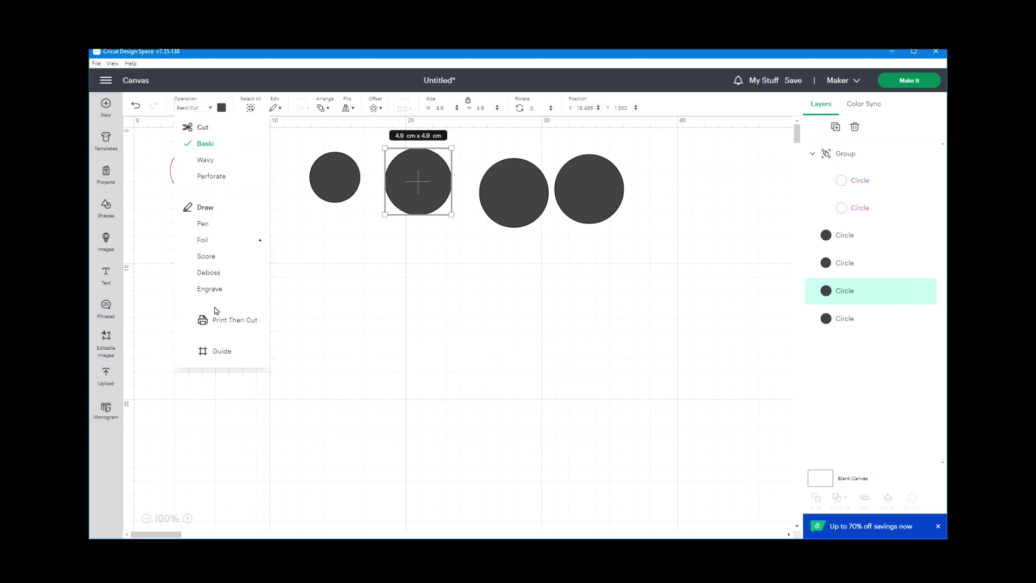
{"action": "left_click", "coordinate": [223, 352]}
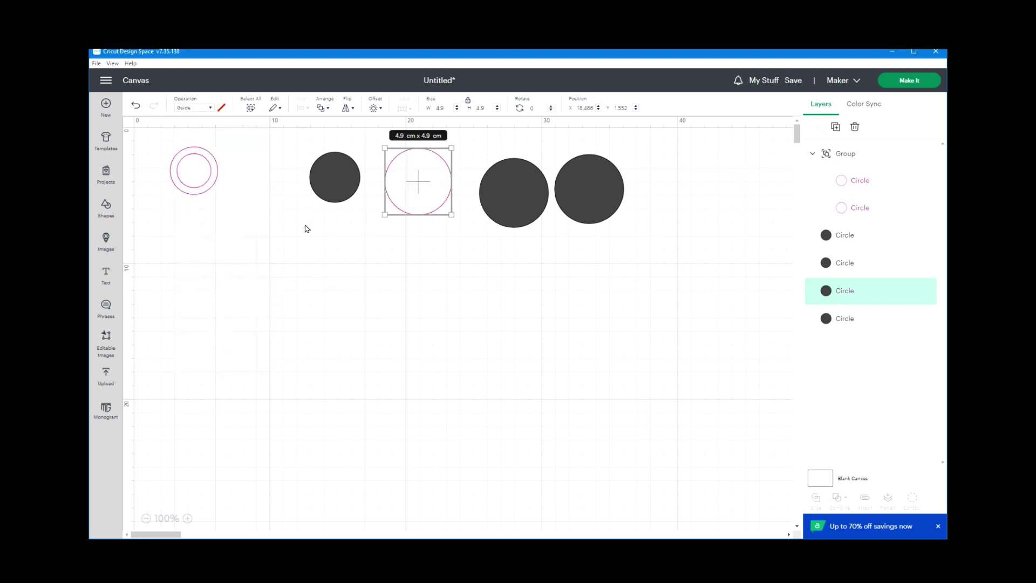
{"action": "left_click", "coordinate": [337, 179]}
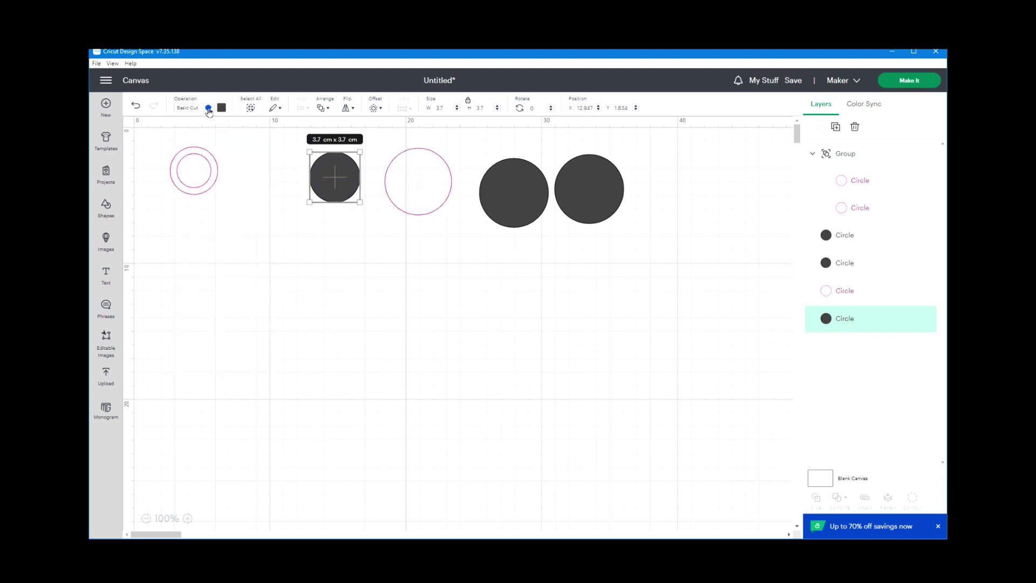
{"action": "left_click", "coordinate": [210, 109]}
{"action": "left_click", "coordinate": [218, 355]}
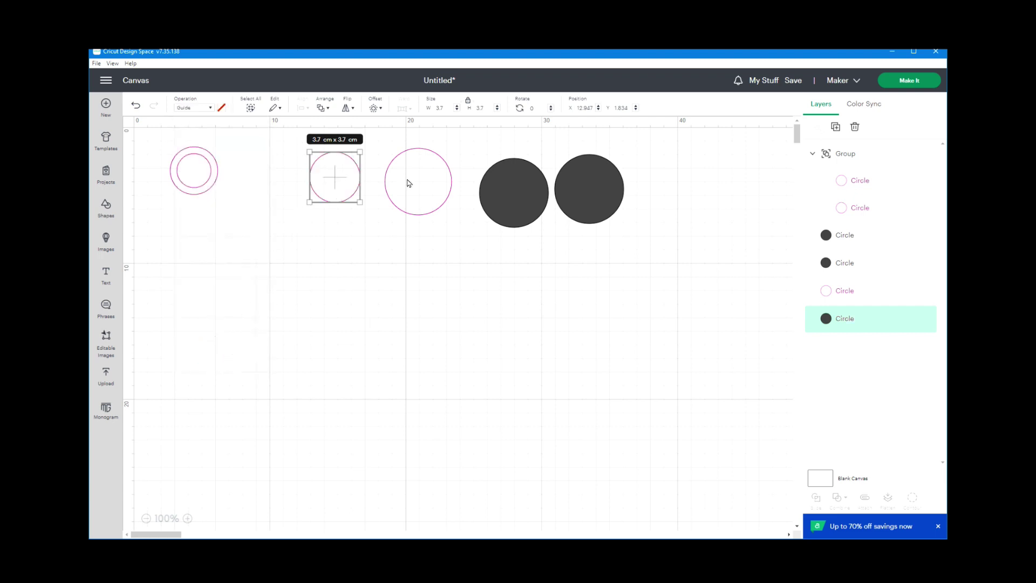
Select the 3.7 cm and 4.9 cm guide circles together and align them with Center.
{"action": "left_click_drag", "start_coordinate": [454, 144], "coordinate": [313, 218]}
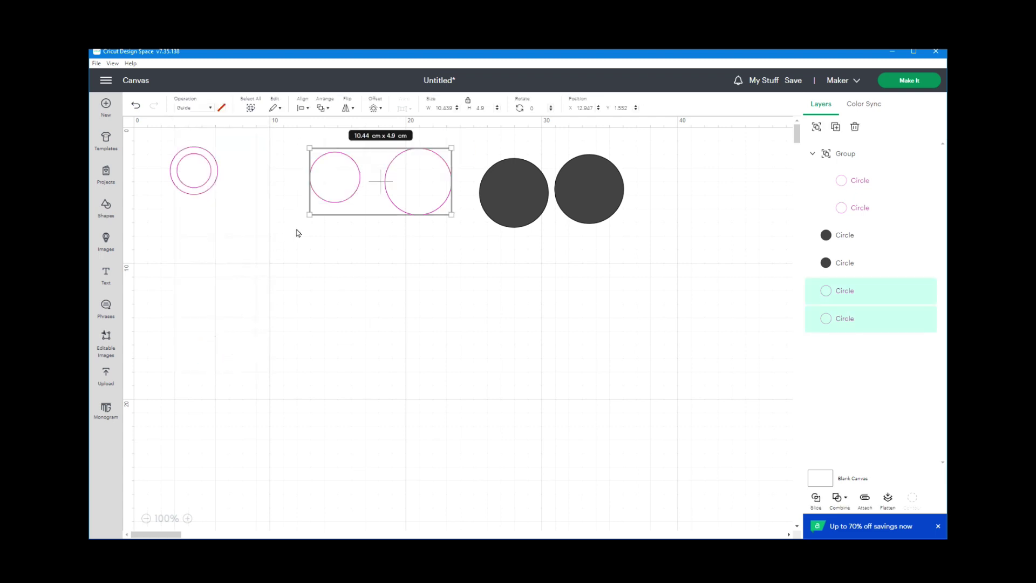
{"action": "left_click", "coordinate": [309, 108]}
{"action": "left_click", "coordinate": [310, 108]}
{"action": "left_click", "coordinate": [320, 241]}
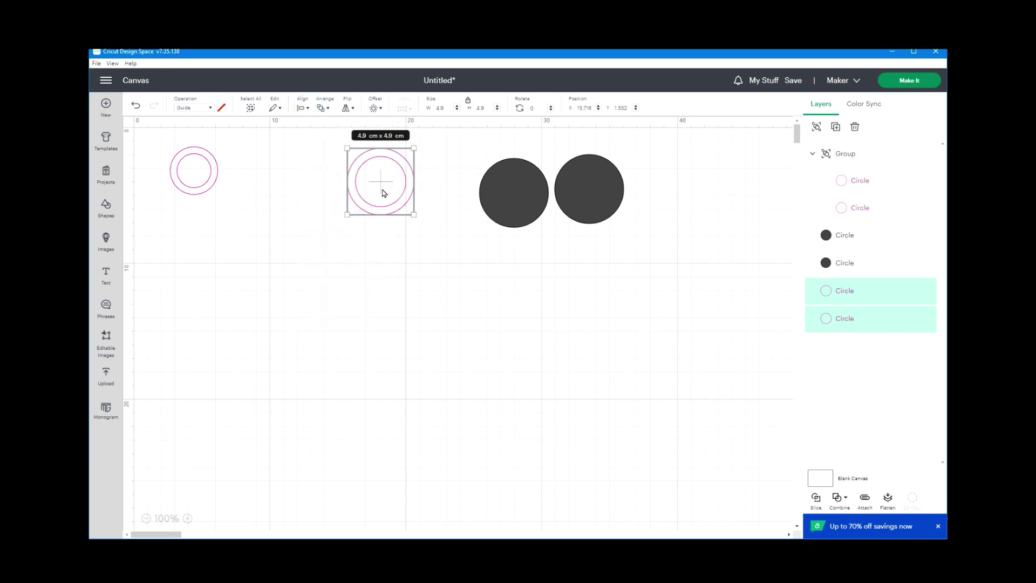
Group the concentric 3.7 cm and 4.9 cm guide circles and move the group beside the small template.
{"action": "right_click", "coordinate": [381, 188]}
{"action": "left_click", "coordinate": [383, 186]}
{"action": "left_click_drag", "start_coordinate": [383, 183], "coordinate": [279, 178]}
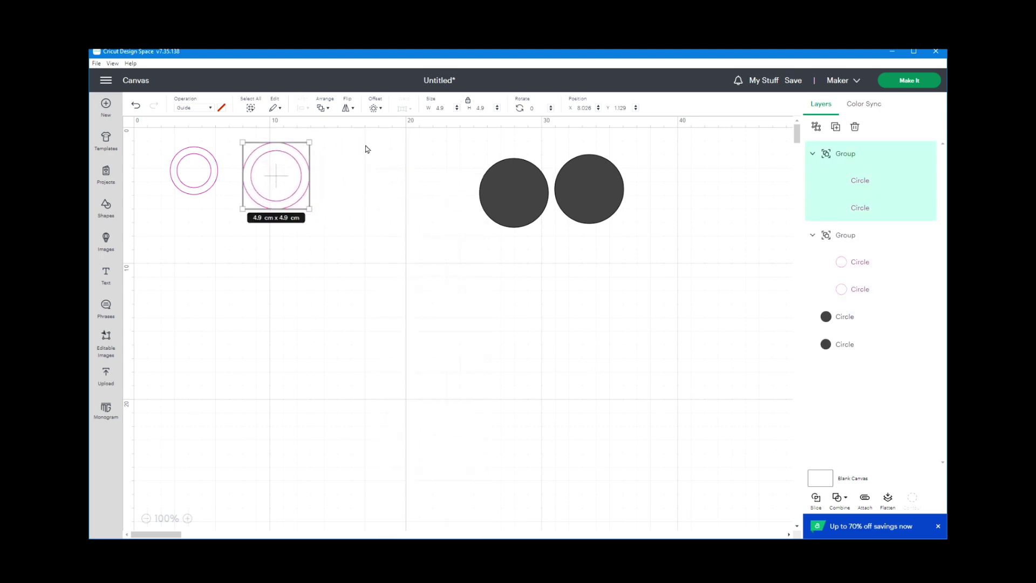
Resize the first remaining solid circle to 5.8 cm and move it clear of its neighbour.
{"action": "left_click", "coordinate": [523, 199]}
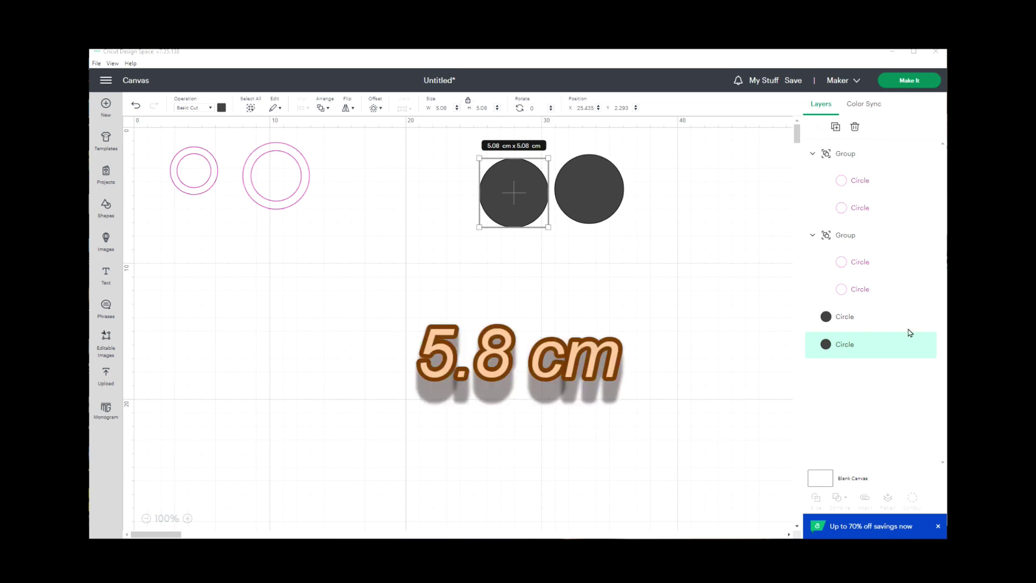
{"action": "left_click", "coordinate": [443, 108]}
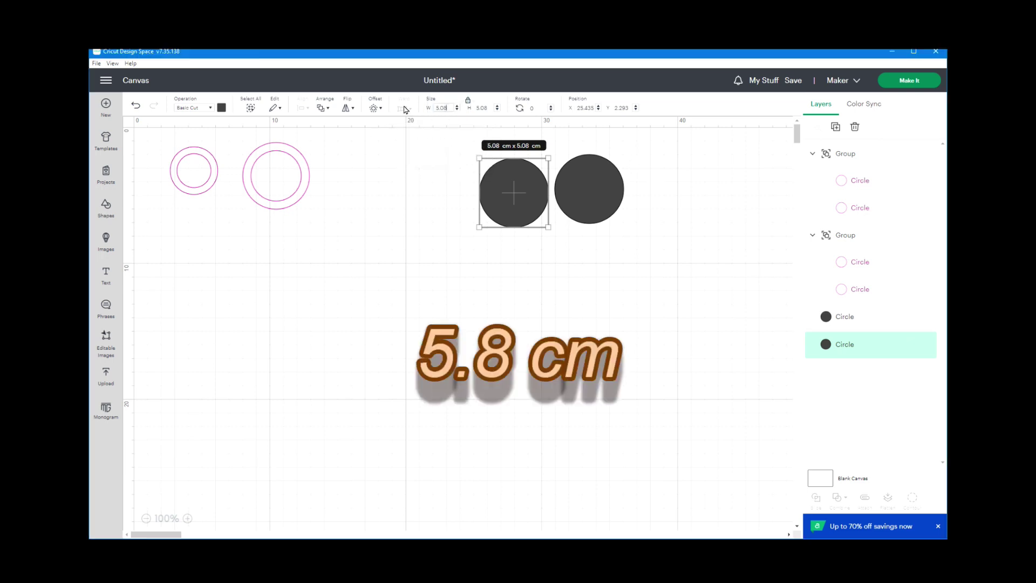
{"action": "key", "text": "BackSpace"}
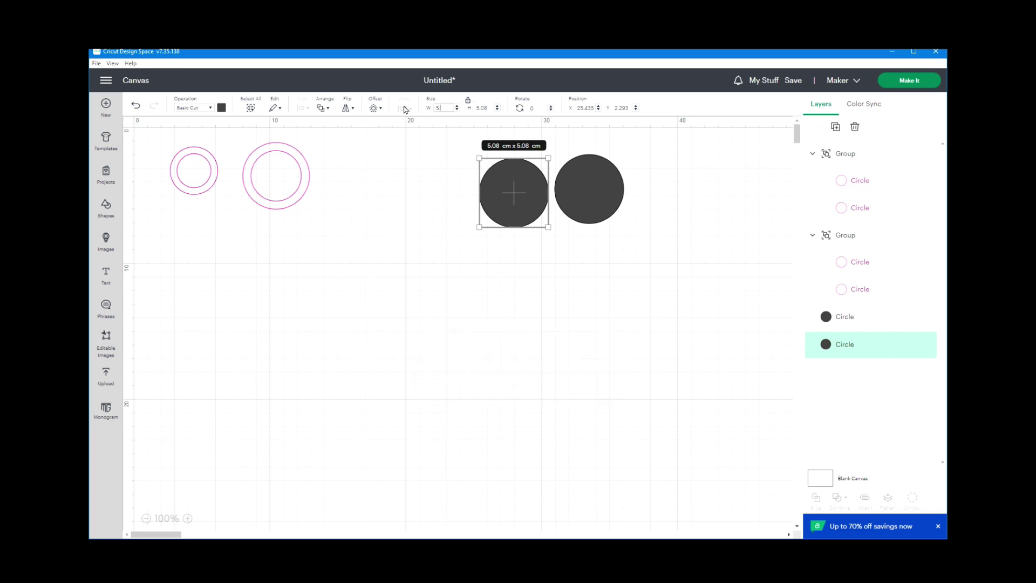
{"action": "key", "text": "Tab"}
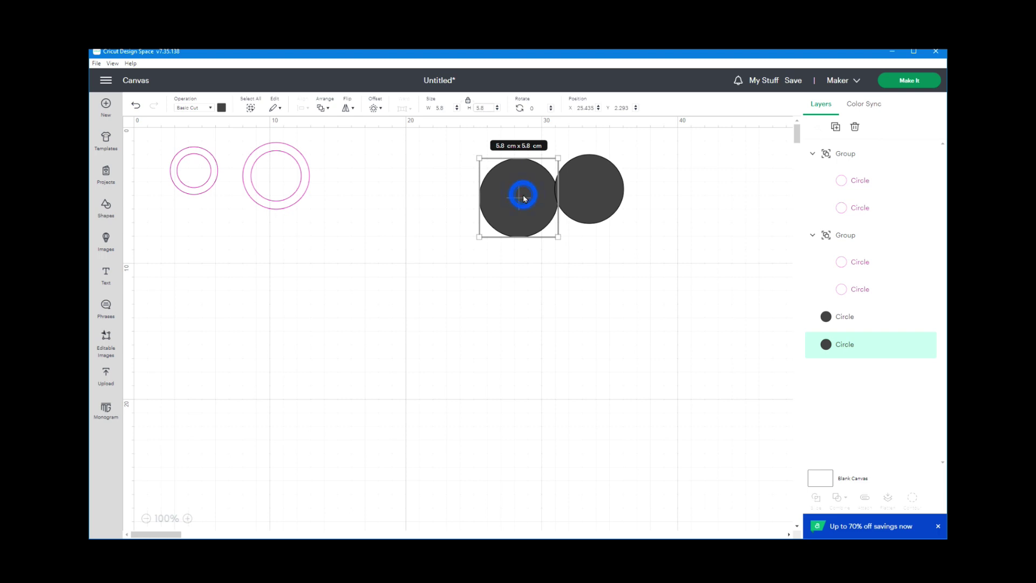
{"action": "left_click_drag", "start_coordinate": [523, 197], "coordinate": [468, 198]}
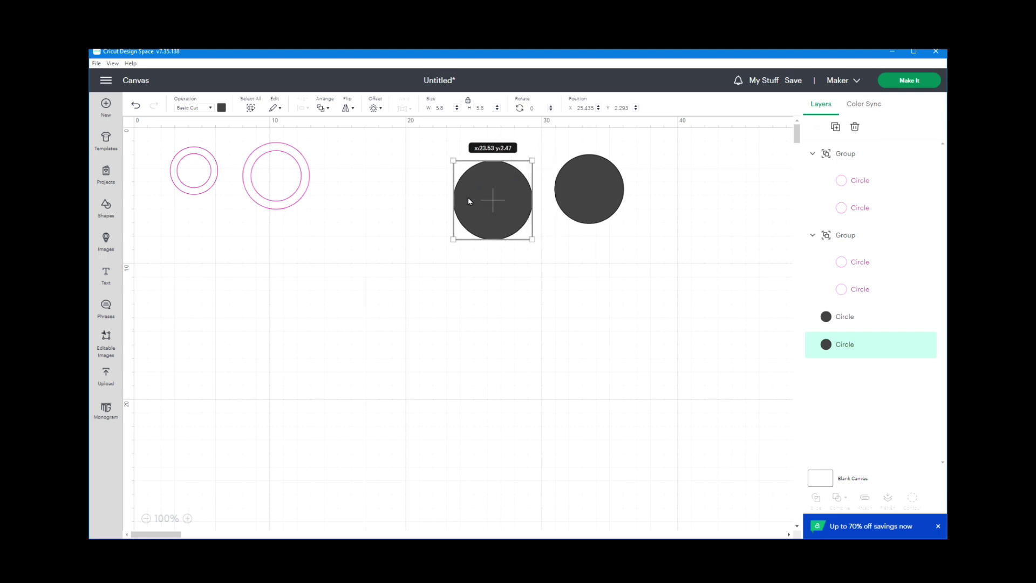
Resize the last 5.08 cm solid circle to 7 cm.
{"action": "left_click", "coordinate": [587, 189]}
{"action": "left_click", "coordinate": [443, 107]}
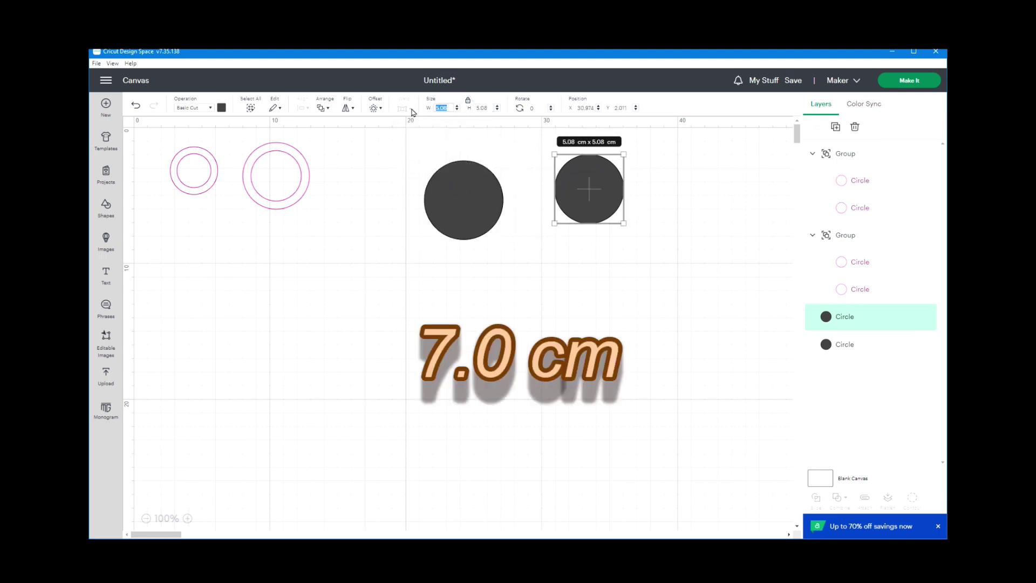
{"action": "type", "text": "7"}
{"action": "key", "text": "Tab"}
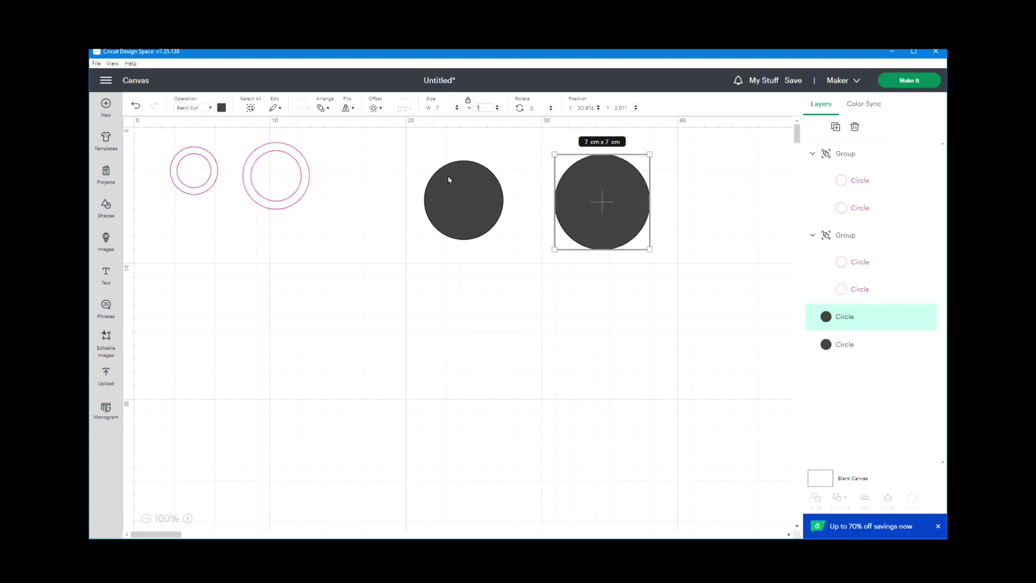
Change the 7 cm and 5.8 cm circles to the Guide operation.
{"action": "left_click", "coordinate": [211, 108]}
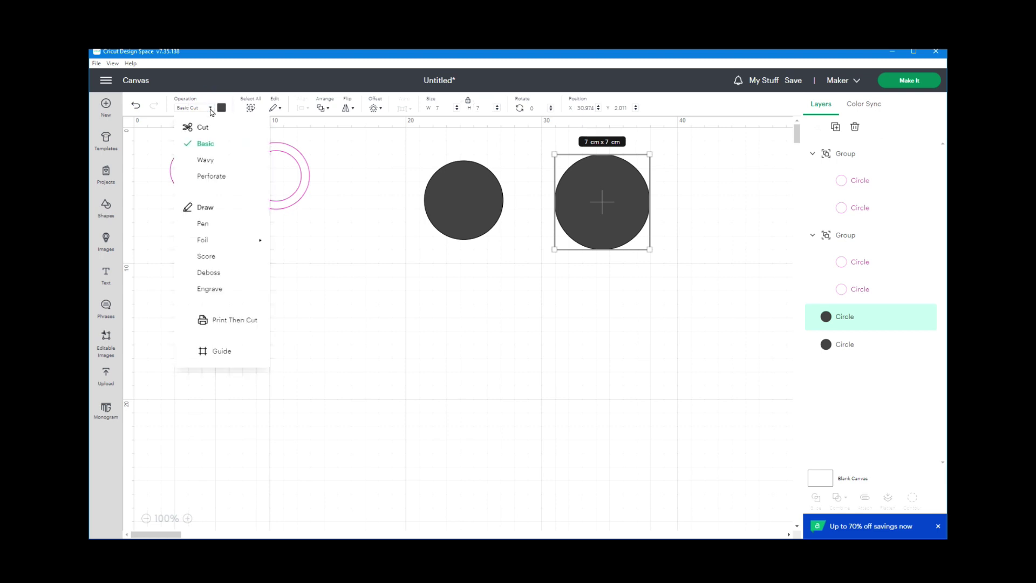
{"action": "left_click", "coordinate": [215, 351]}
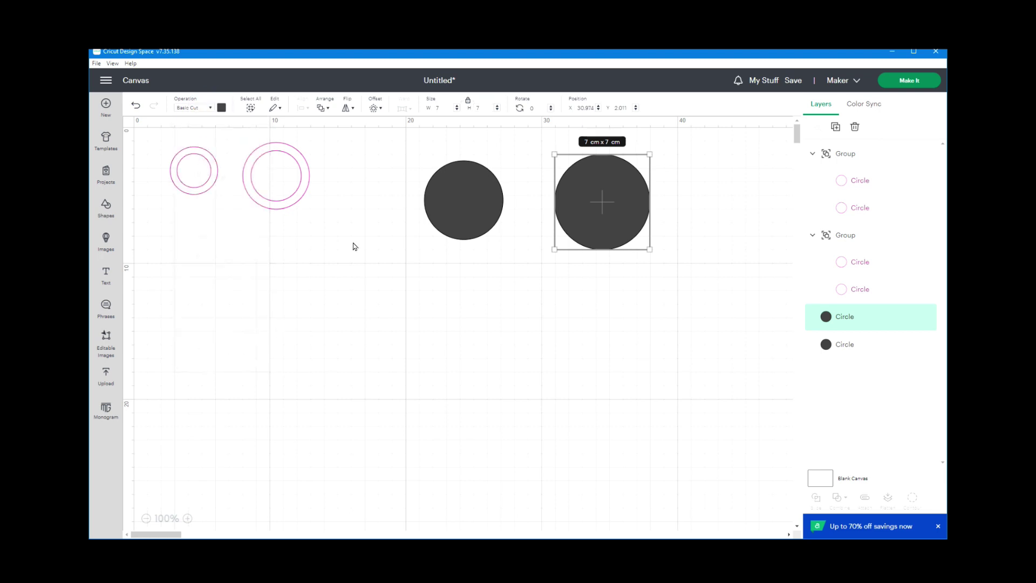
{"action": "left_click", "coordinate": [458, 199]}
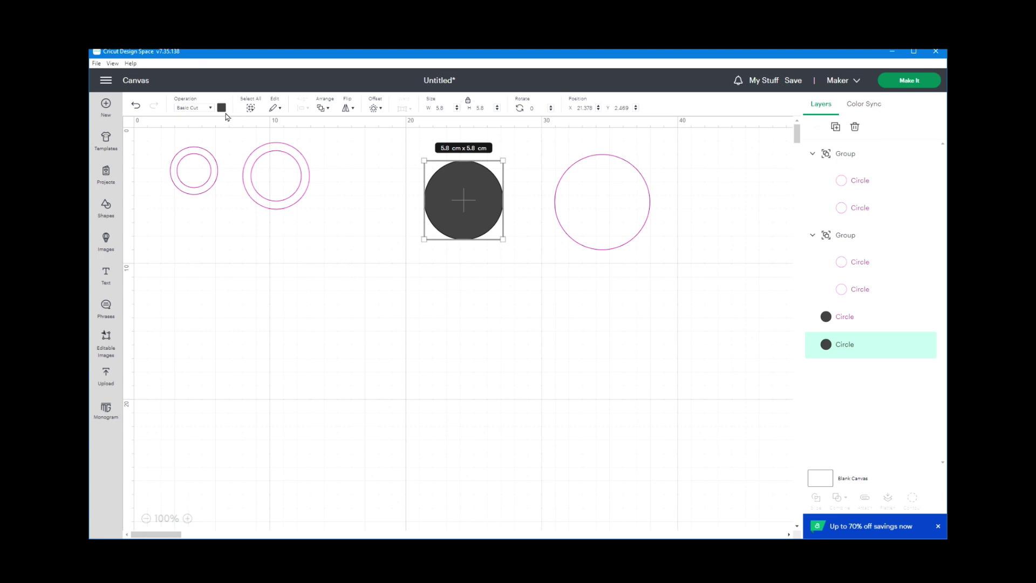
{"action": "left_click", "coordinate": [210, 107]}
{"action": "left_click", "coordinate": [218, 351]}
Select the 5.8 cm and 7 cm guide circles together and align them with Center.
{"action": "left_click_drag", "start_coordinate": [708, 198], "coordinate": [432, 201]}
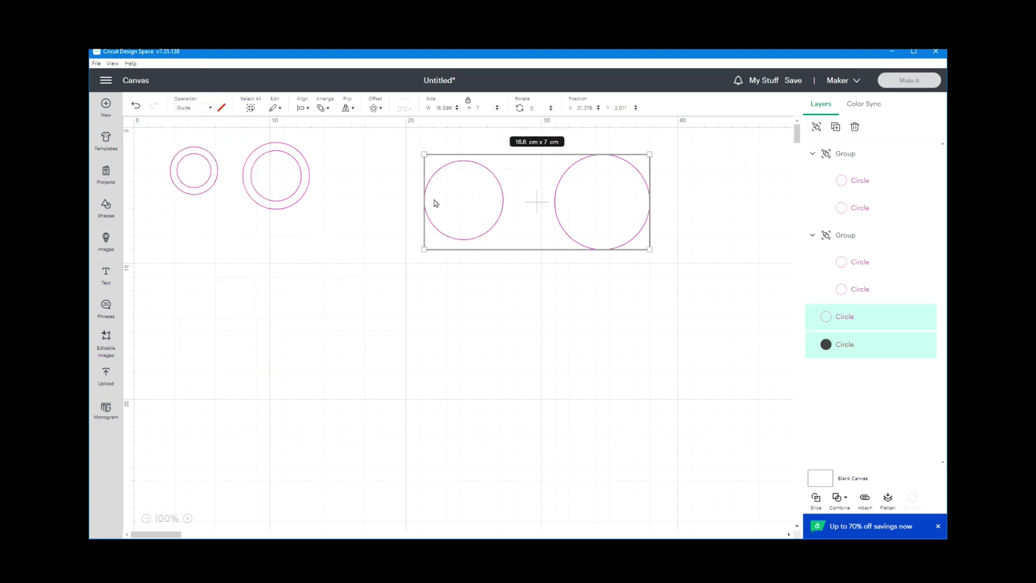
{"action": "left_click", "coordinate": [307, 108]}
{"action": "left_click", "coordinate": [325, 243]}
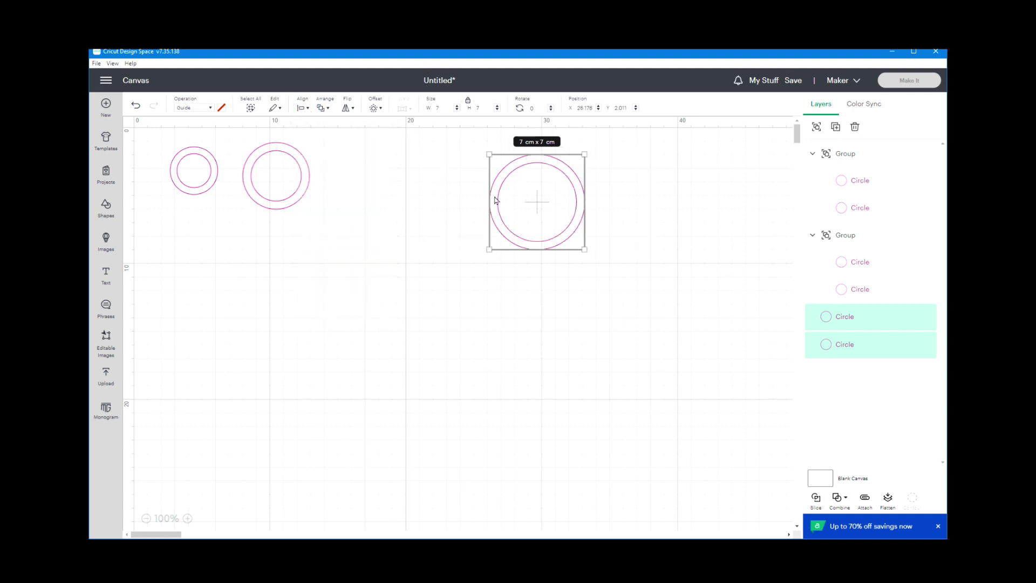
Group the concentric 5.8 cm and 7 cm guide circles and move the group beside the medium template.
{"action": "right_click", "coordinate": [534, 198]}
{"action": "left_click", "coordinate": [538, 195]}
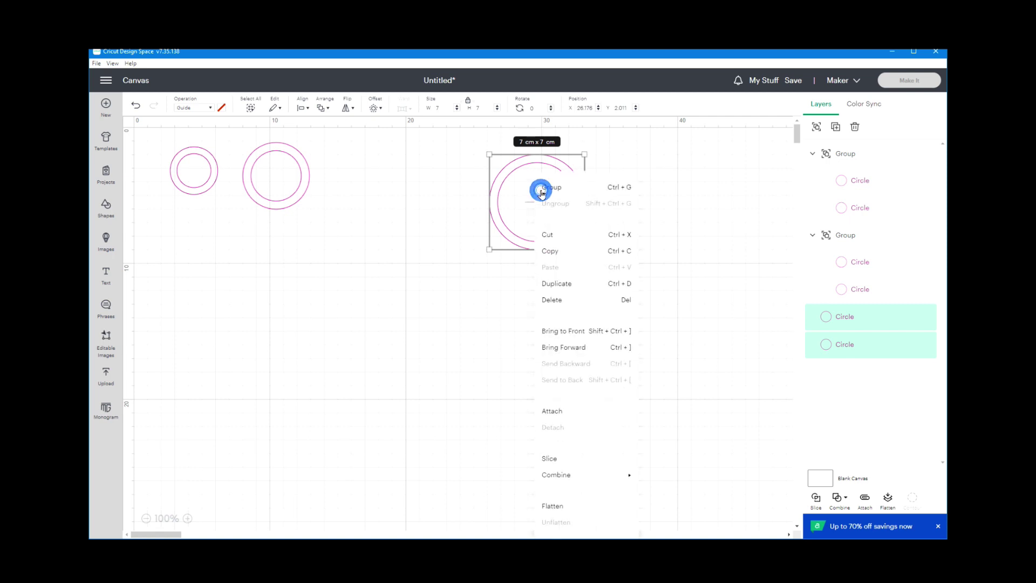
{"action": "key", "text": "ctrl+g"}
{"action": "left_click_drag", "start_coordinate": [536, 201], "coordinate": [383, 182]}
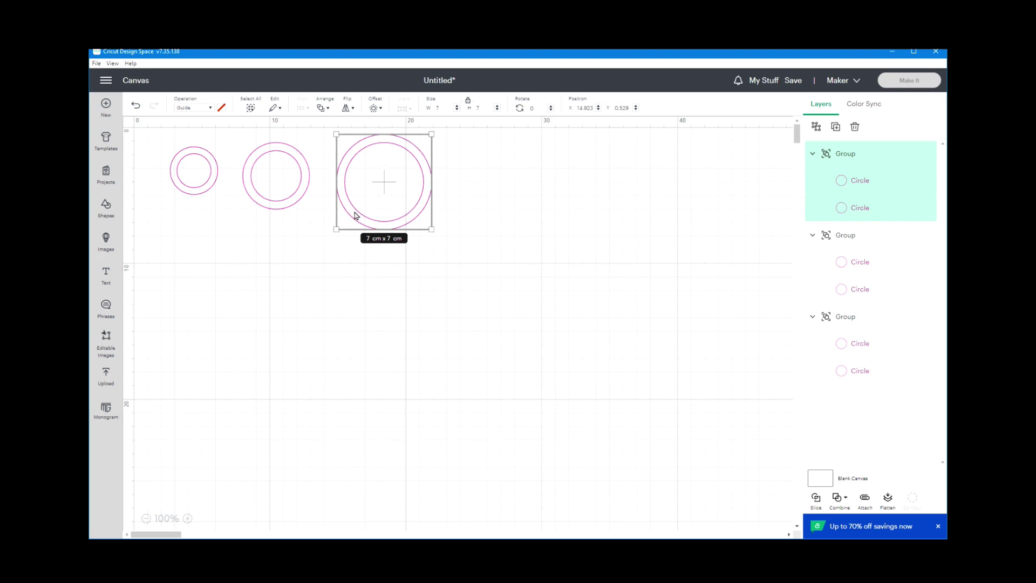
Duplicate the 7 cm outer circle of the large template and move the copy to empty canvas below the templates.
{"action": "left_click", "coordinate": [855, 182]}
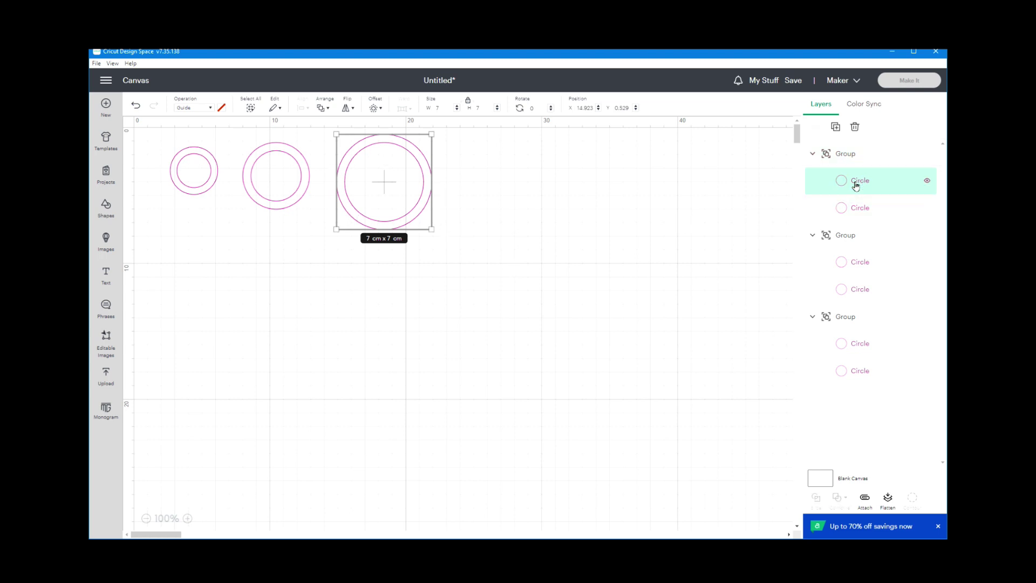
{"action": "left_click", "coordinate": [854, 210]}
{"action": "left_click", "coordinate": [859, 182]}
{"action": "right_click", "coordinate": [860, 186]}
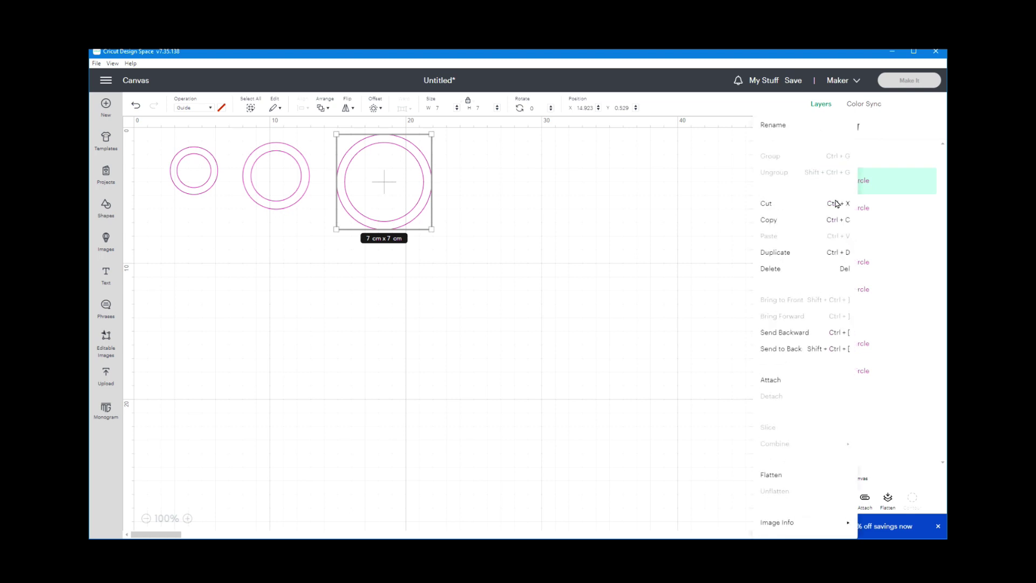
{"action": "left_click", "coordinate": [783, 258]}
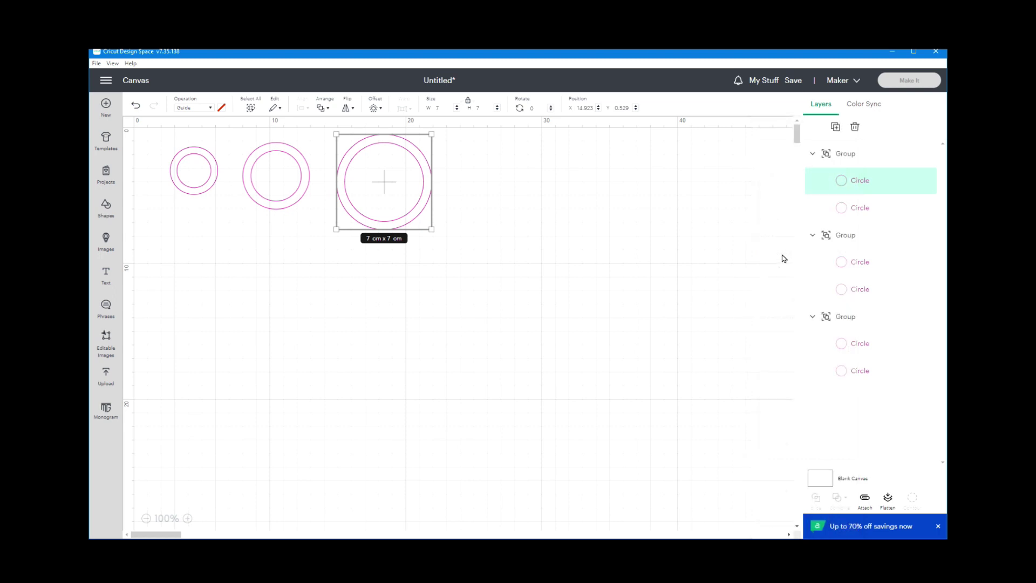
{"action": "left_click_drag", "start_coordinate": [260, 259], "coordinate": [460, 390]}
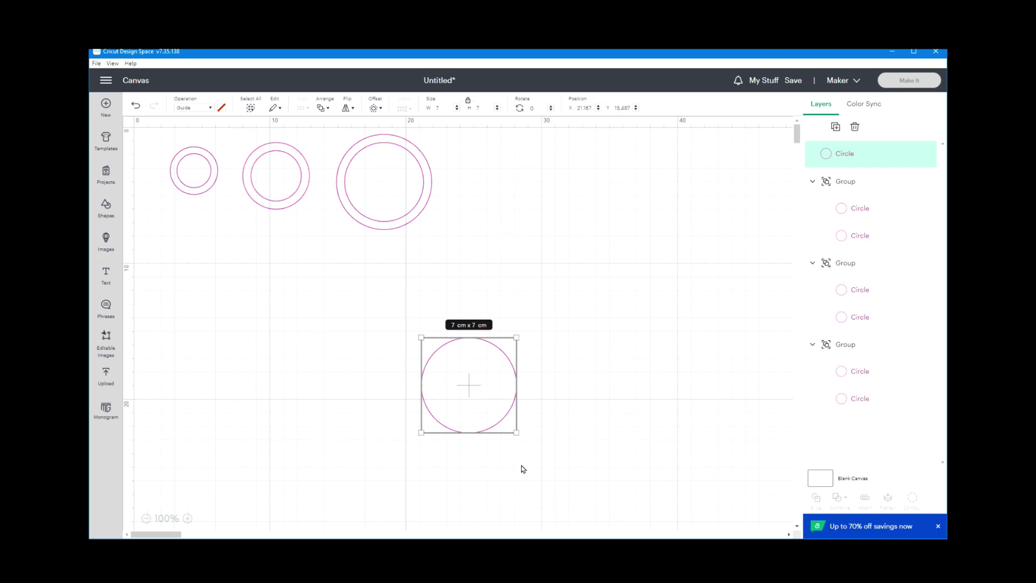
{"action": "left_click_drag", "start_coordinate": [465, 383], "coordinate": [569, 386]}
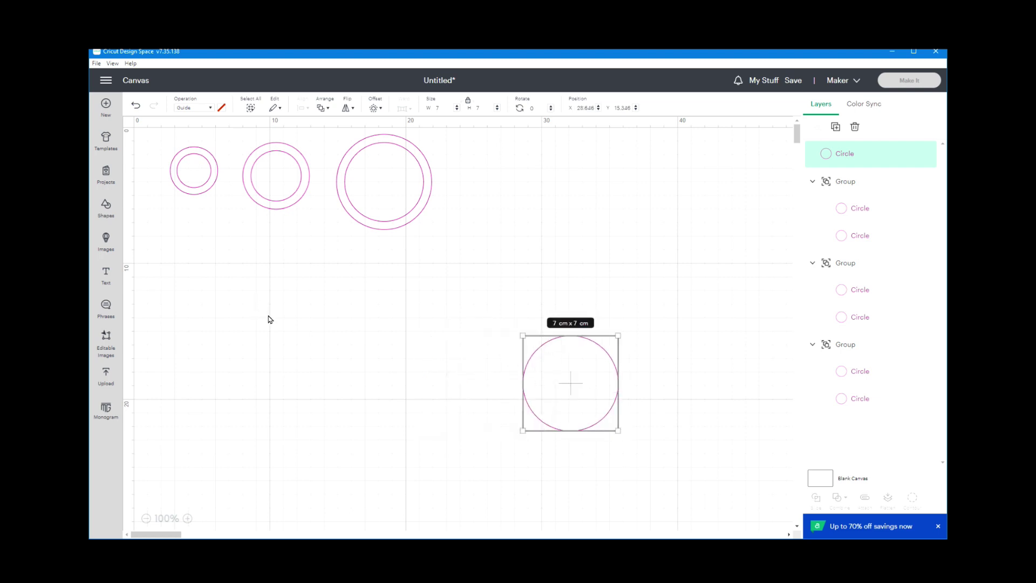
Add the uploaded cruise ship photo to the canvas.
{"action": "left_click", "coordinate": [106, 372]}
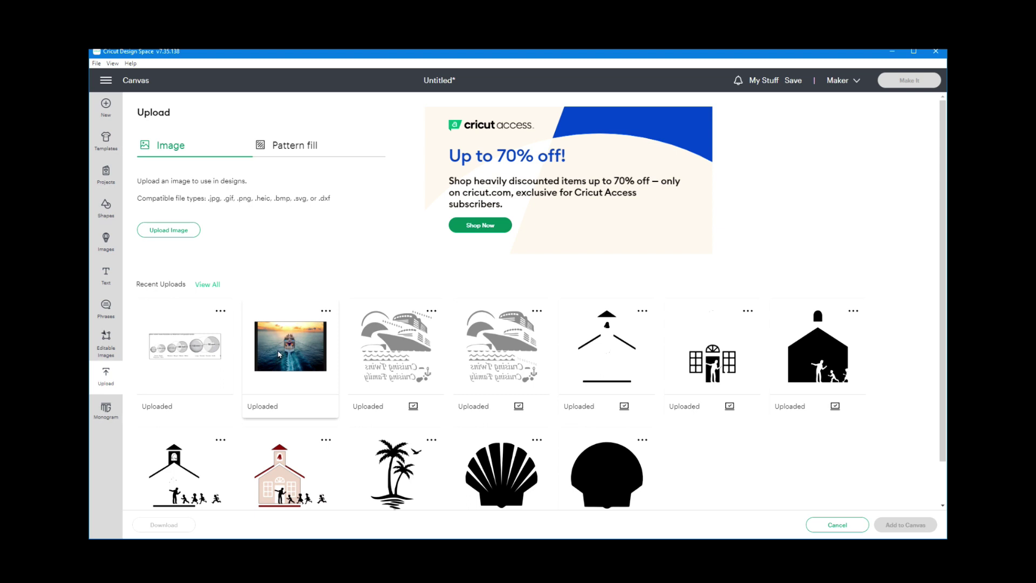
{"action": "left_click", "coordinate": [279, 353]}
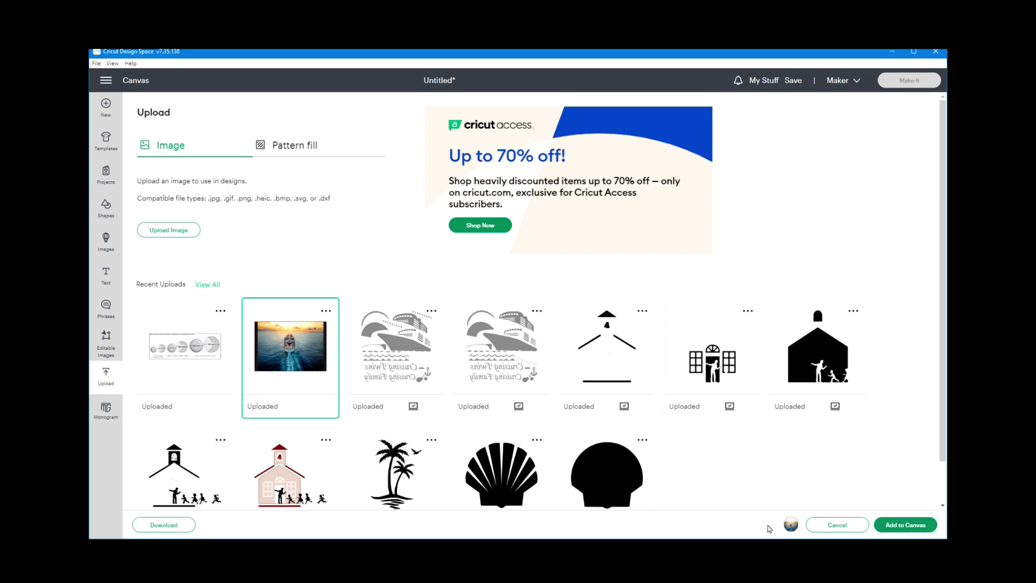
{"action": "left_click", "coordinate": [905, 526]}
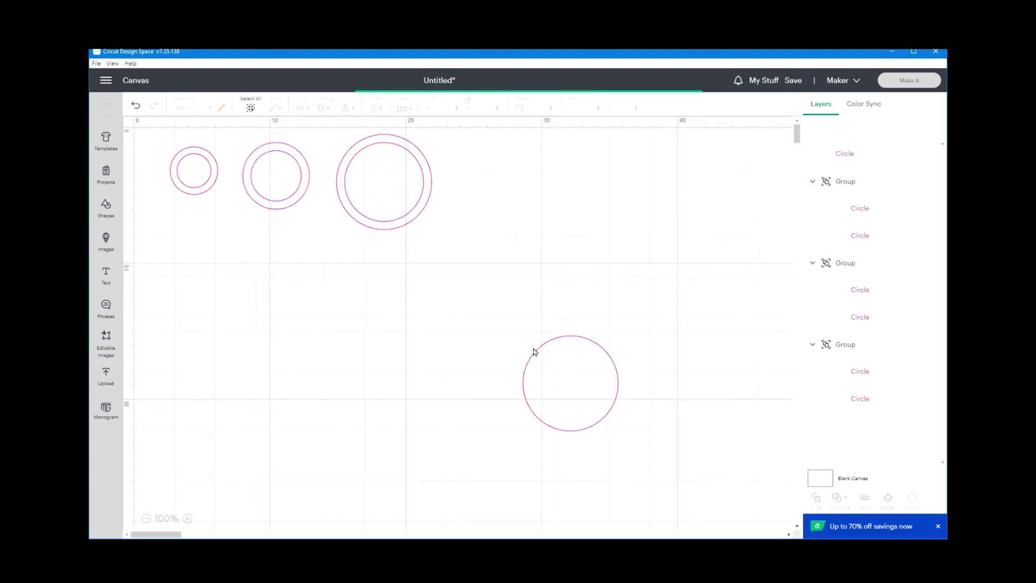
Bring the loose 7 cm circle to the front and place it over the ship in the photo.
{"action": "right_click", "coordinate": [573, 380]}
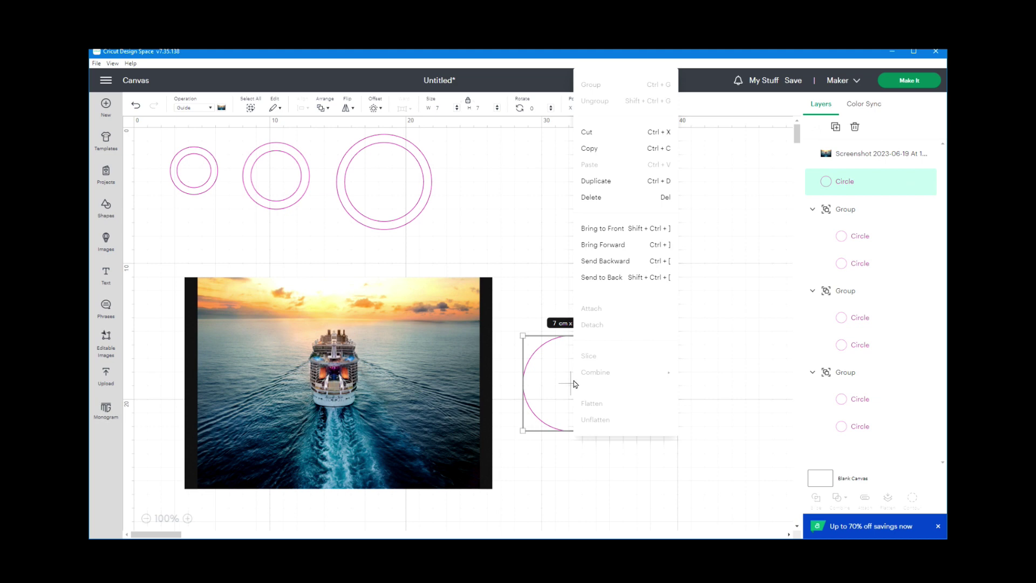
{"action": "left_click", "coordinate": [600, 229]}
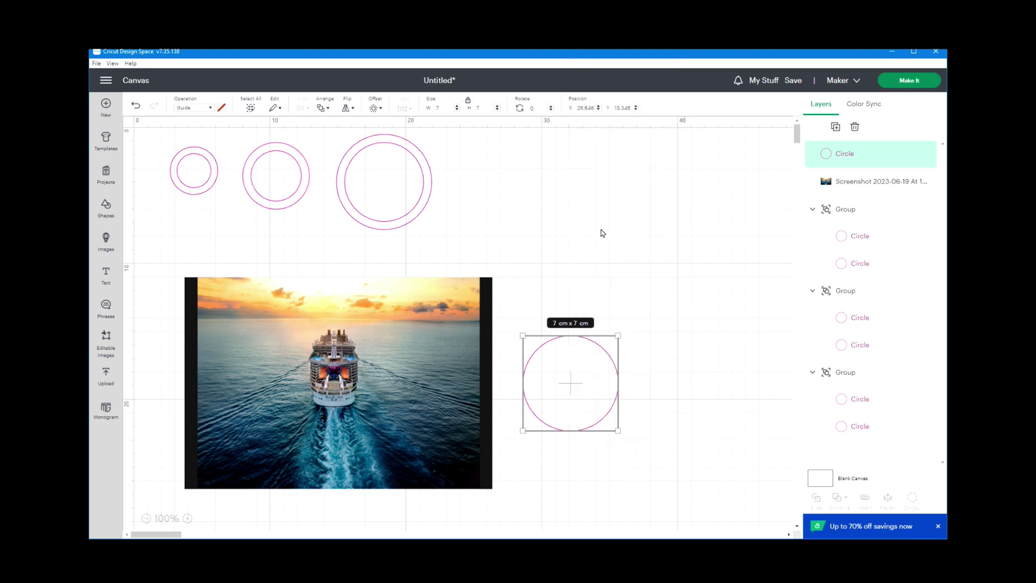
{"action": "left_click_drag", "start_coordinate": [574, 385], "coordinate": [334, 370]}
Scale the ship photo down to about 12.52 x 8.61 cm and position it so the circle frames the ship.
{"action": "left_click", "coordinate": [421, 319]}
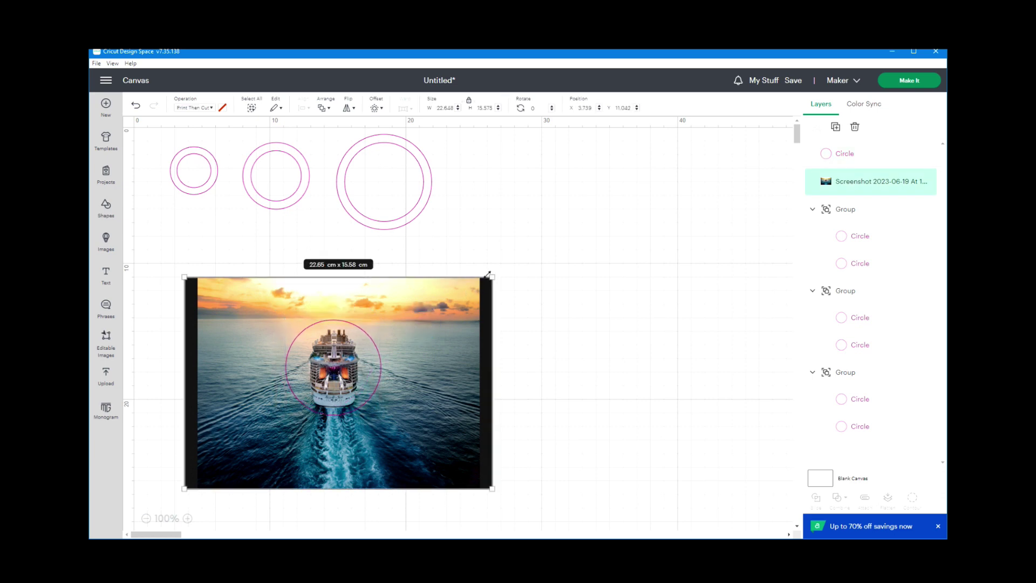
{"action": "left_click_drag", "start_coordinate": [493, 277], "coordinate": [390, 349]}
{"action": "left_click_drag", "start_coordinate": [278, 412], "coordinate": [325, 373]}
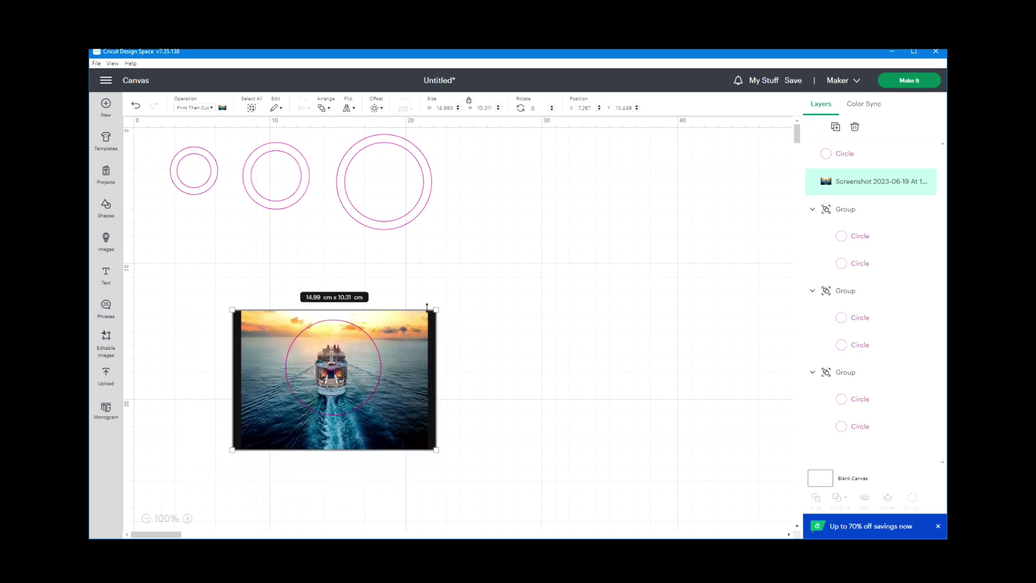
{"action": "left_click_drag", "start_coordinate": [441, 309], "coordinate": [402, 333]}
{"action": "left_click_drag", "start_coordinate": [325, 382], "coordinate": [336, 370]}
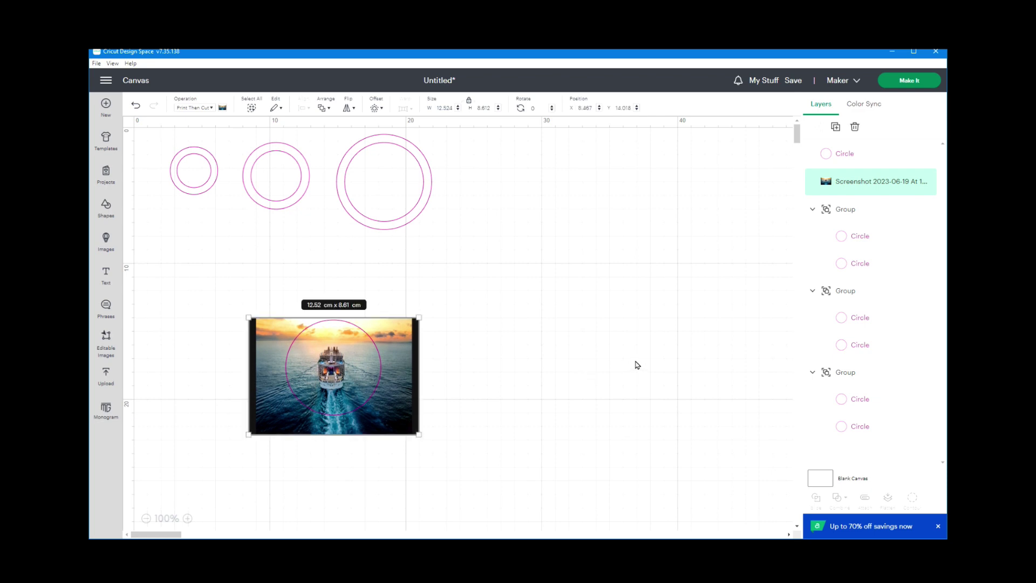
Slice the ship photo with the 7 cm circle and move the circle and round photo cutout away from the remainder.
{"action": "left_click_drag", "start_coordinate": [571, 360], "coordinate": [230, 368]}
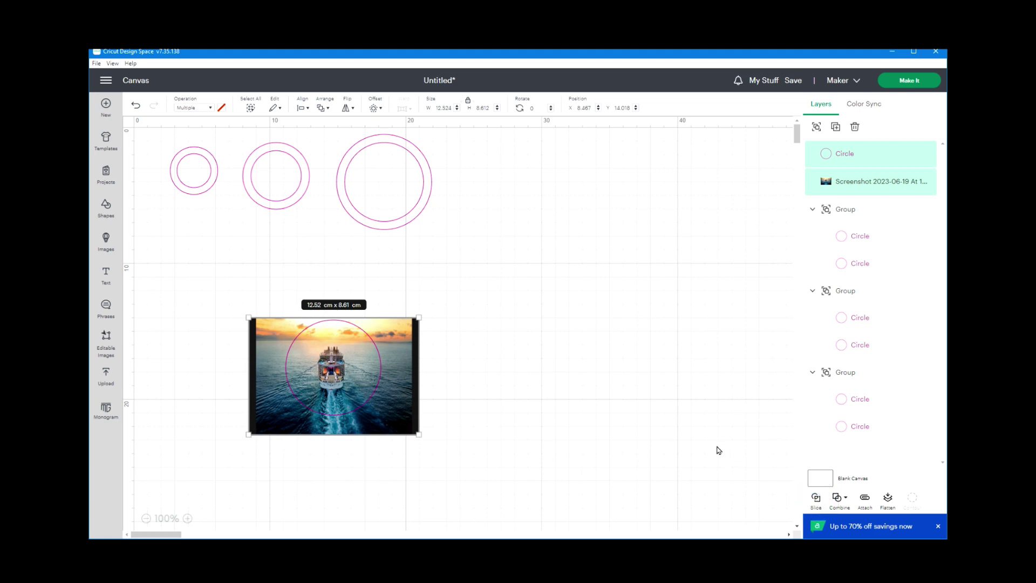
{"action": "left_click_drag", "start_coordinate": [346, 356], "coordinate": [583, 304]}
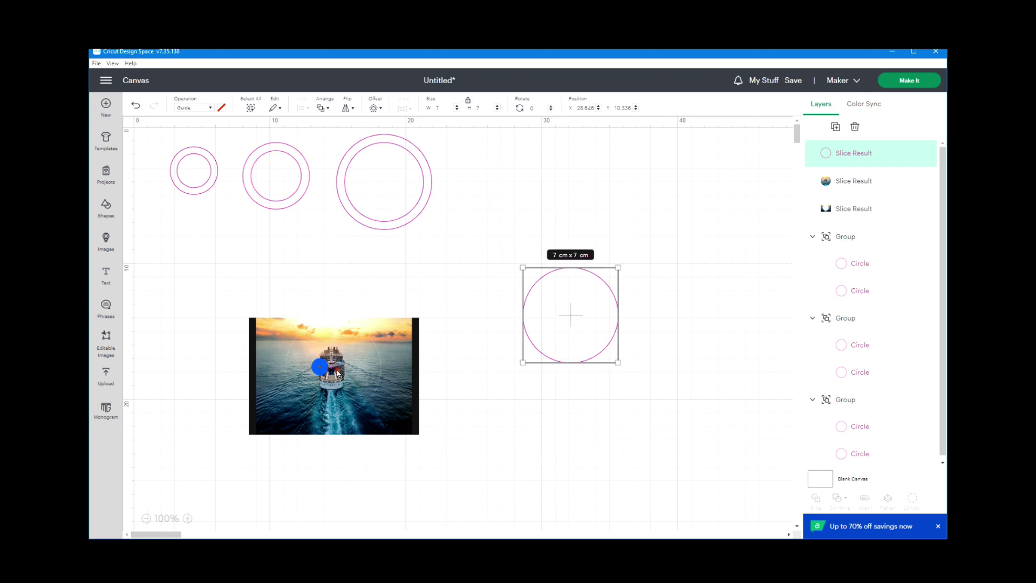
{"action": "left_click_drag", "start_coordinate": [343, 380], "coordinate": [541, 455]}
Delete the leftover photo frame and circle slice, and move the round ship cutout below the templates.
{"action": "left_click", "coordinate": [291, 351]}
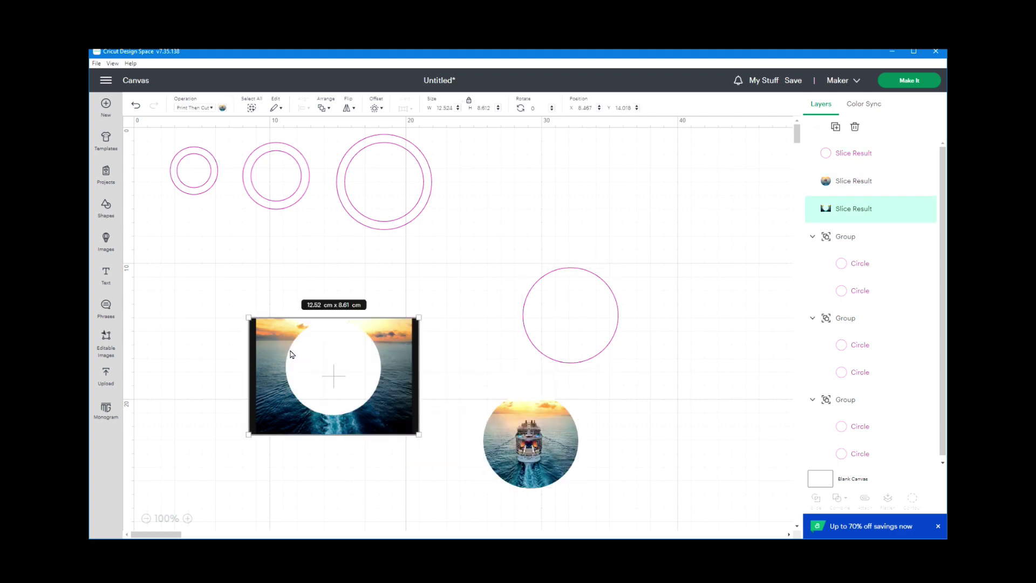
{"action": "key", "text": "Delete"}
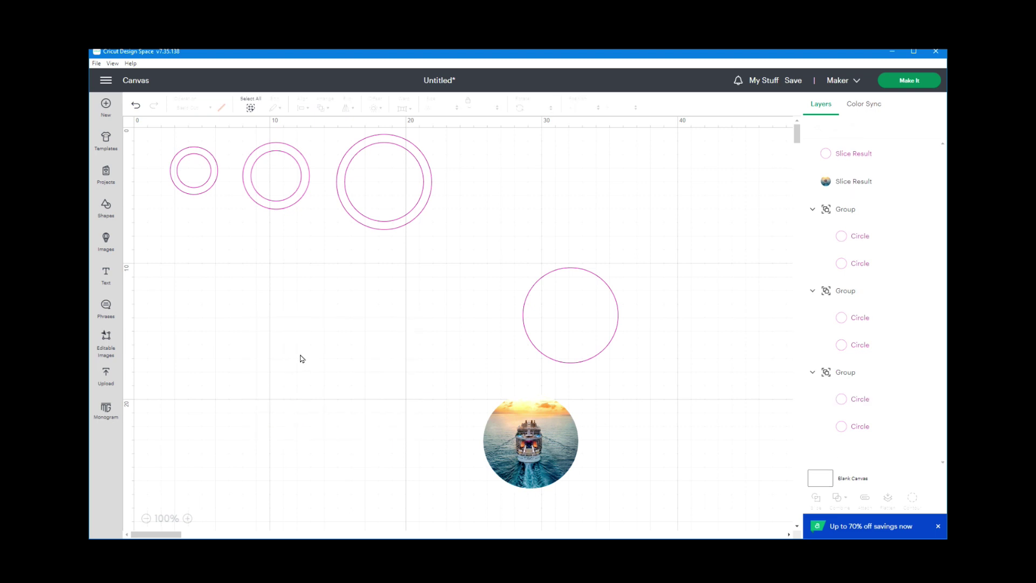
{"action": "left_click", "coordinate": [573, 318]}
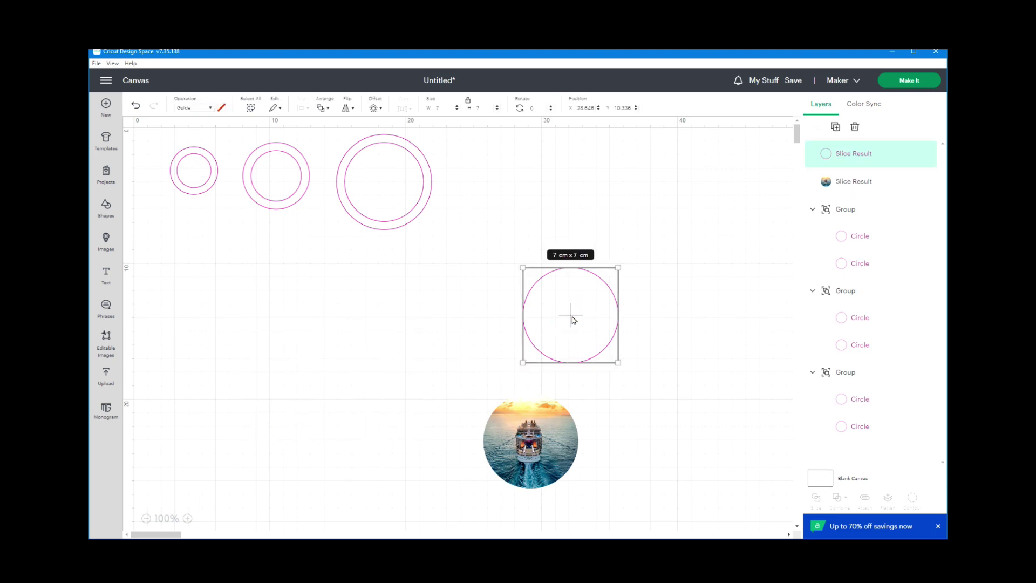
{"action": "key", "text": "Delete"}
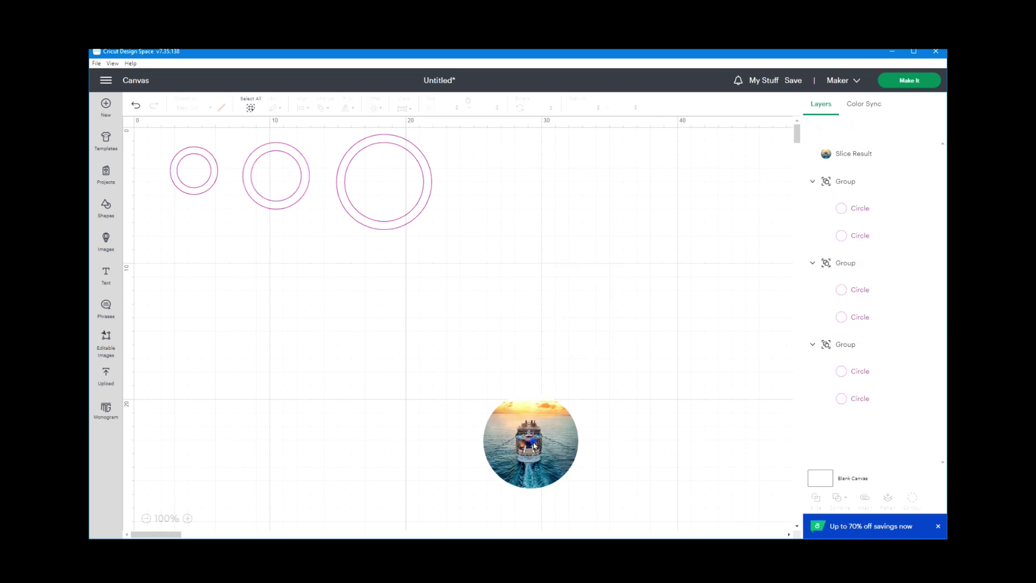
{"action": "left_click_drag", "start_coordinate": [533, 445], "coordinate": [296, 358]}
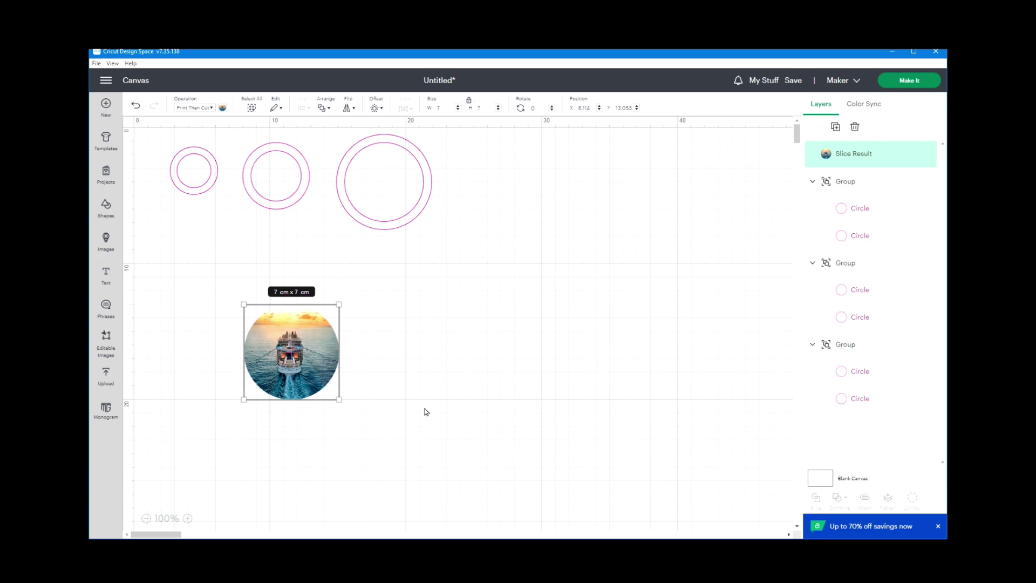
Bring the large two-circle guide template to the front and place it exactly over the round ship photo.
{"action": "mouse_move", "coordinate": [295, 351]}
{"action": "left_mouse_down"}
{"action": "mouse_move", "coordinate": [306, 335]}
{"action": "mouse_move", "coordinate": [301, 353]}
{"action": "mouse_move", "coordinate": [275, 343]}
{"action": "mouse_move", "coordinate": [310, 352]}
{"action": "mouse_move", "coordinate": [295, 346]}
{"action": "left_mouse_up"}
{"action": "left_click", "coordinate": [286, 349]}
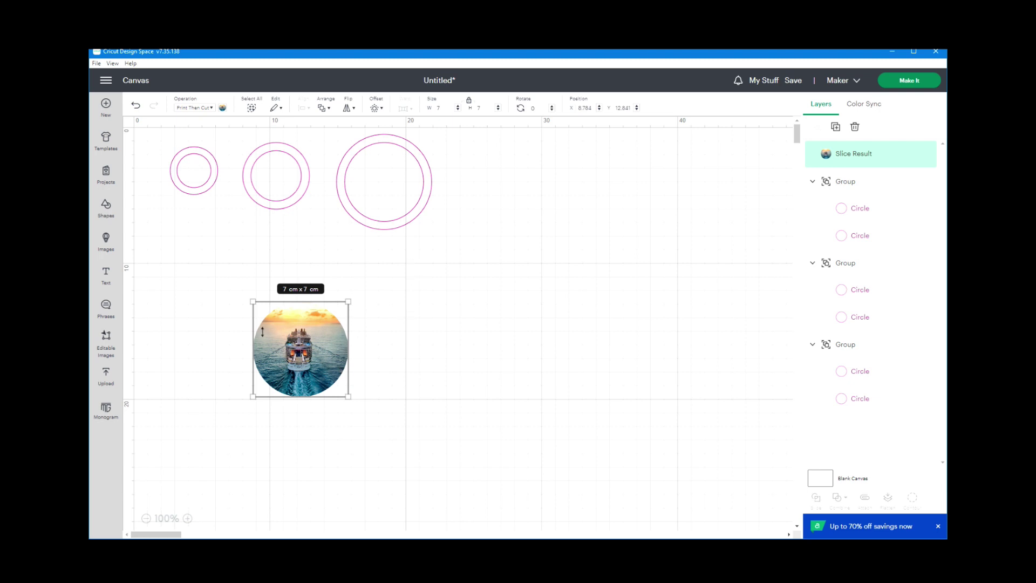
{"action": "left_click", "coordinate": [384, 178]}
{"action": "left_click_drag", "start_coordinate": [391, 189], "coordinate": [460, 317]}
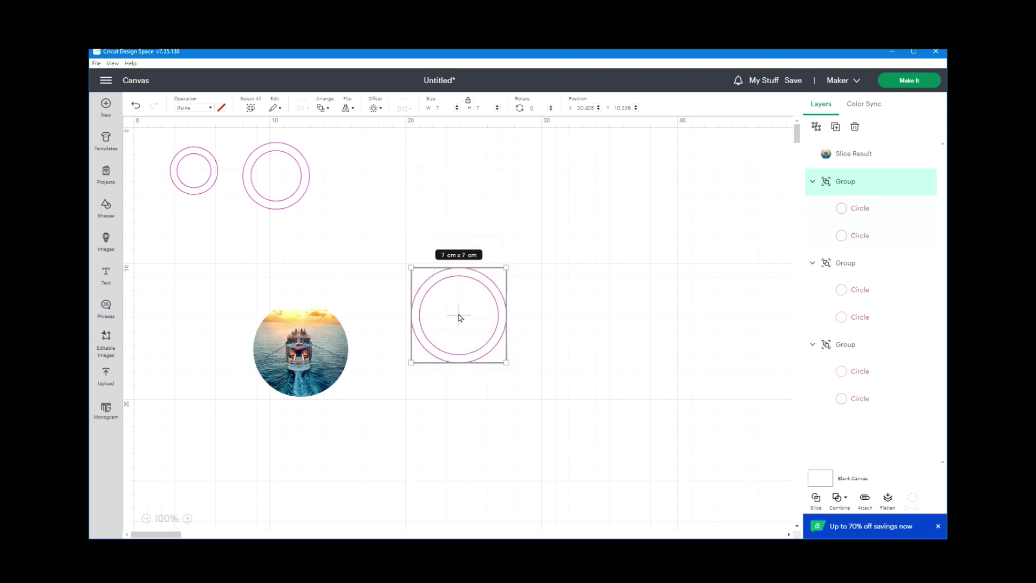
{"action": "right_click", "coordinate": [460, 317]}
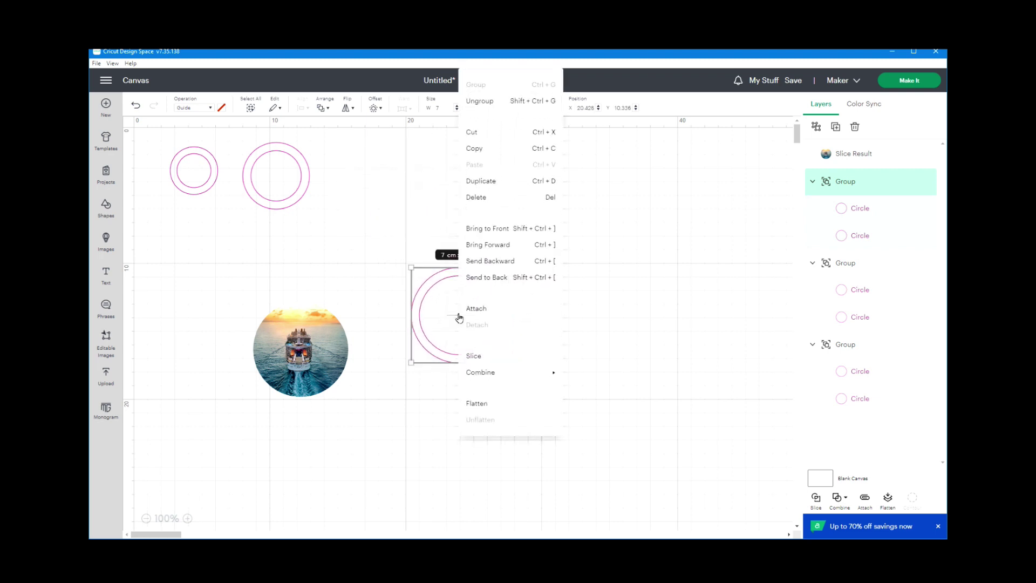
{"action": "left_click", "coordinate": [490, 228]}
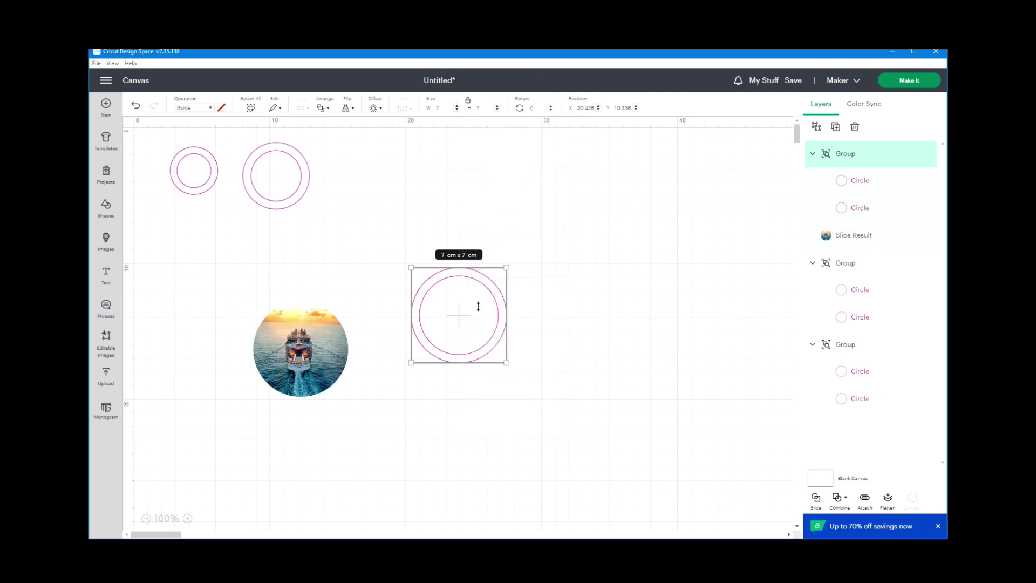
{"action": "left_click_drag", "start_coordinate": [459, 318], "coordinate": [301, 353]}
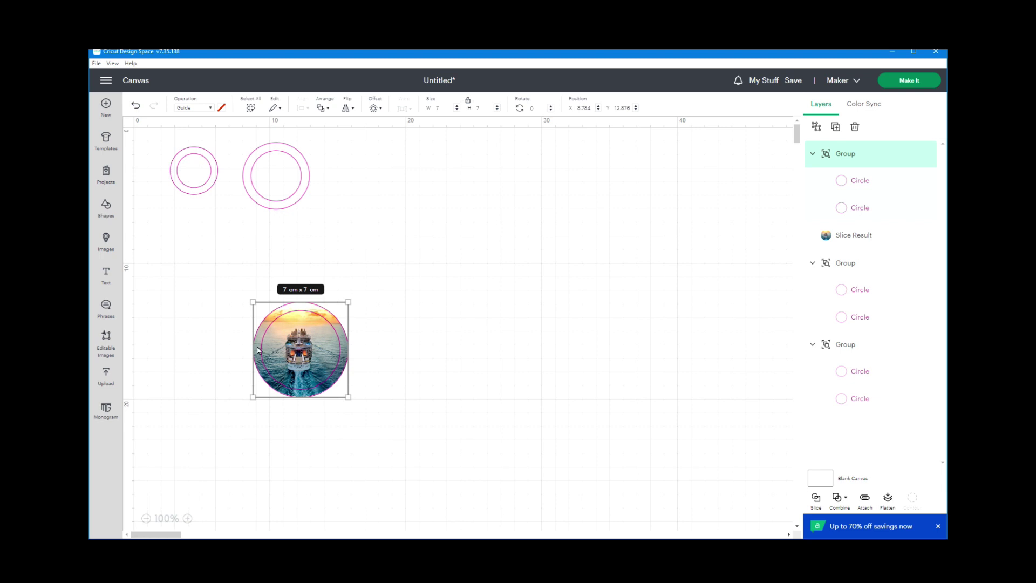
Add the title text "Royal President's Cruise" in the Alphalicious - Short Stack font.
{"action": "left_click", "coordinate": [106, 273]}
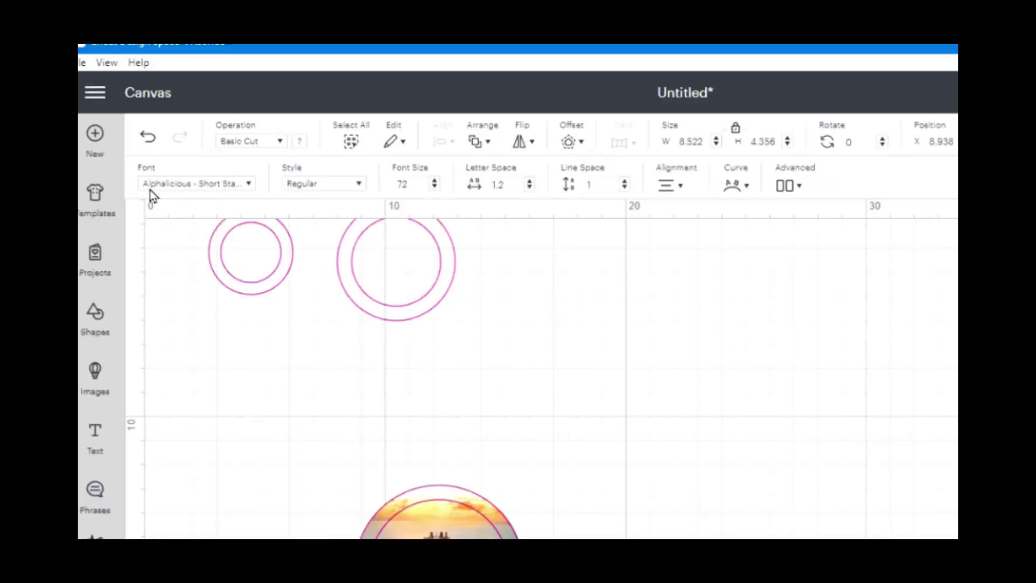
{"action": "left_click", "coordinate": [243, 186]}
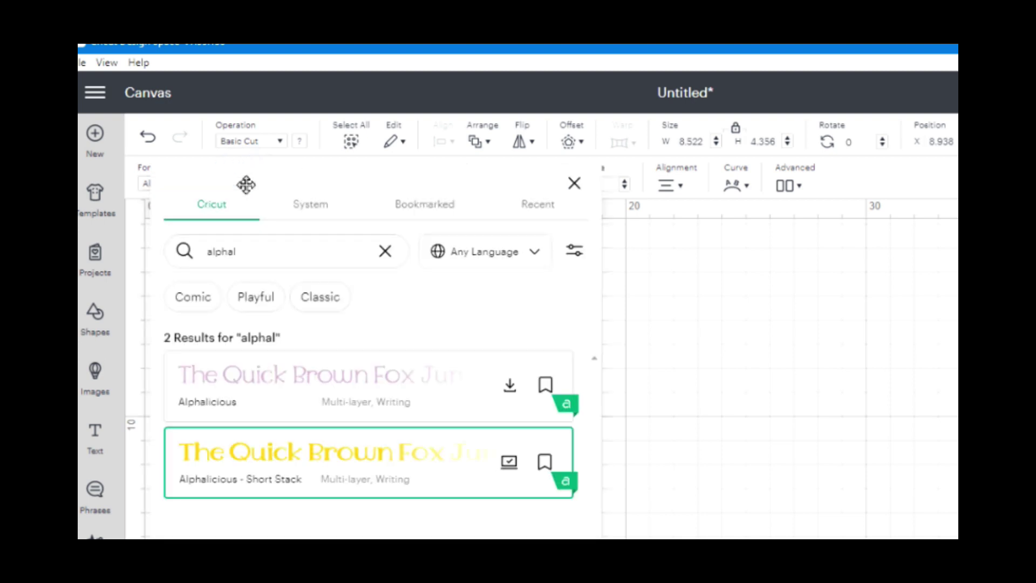
{"action": "left_click", "coordinate": [605, 184]}
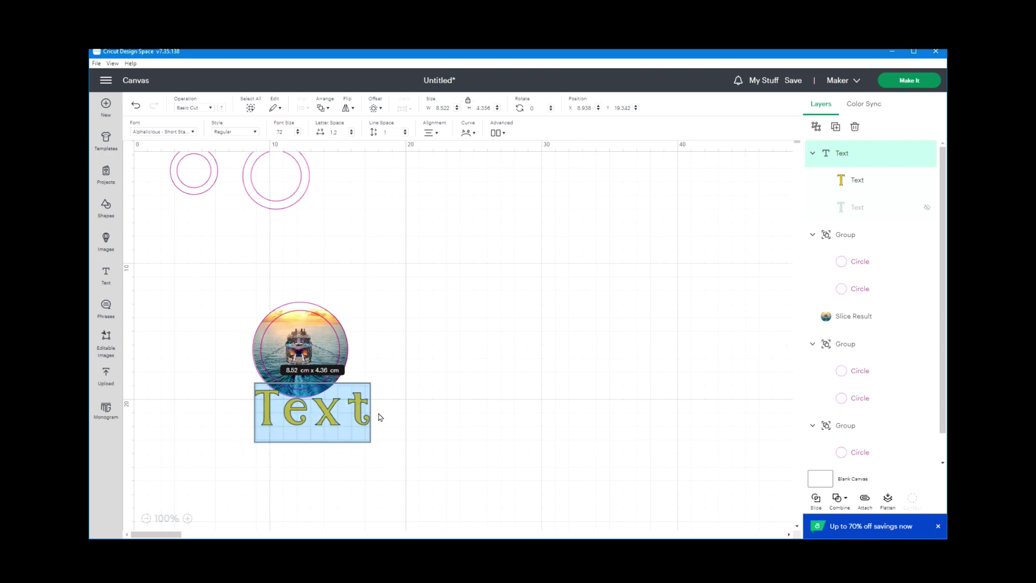
{"action": "type", "text": "President's Cruise"}
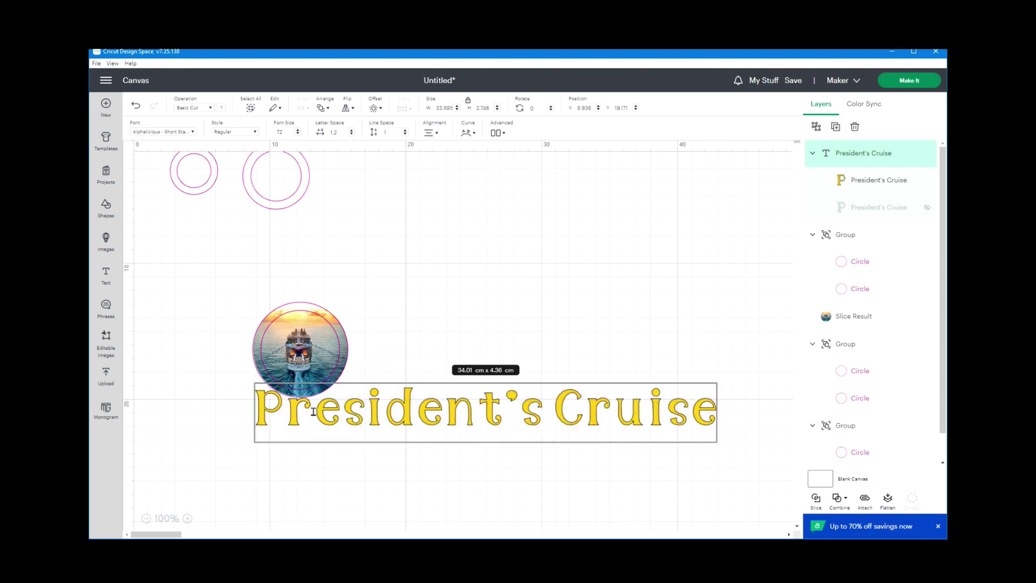
{"action": "key", "text": "Home"}
{"action": "type", "text": "Royal"}
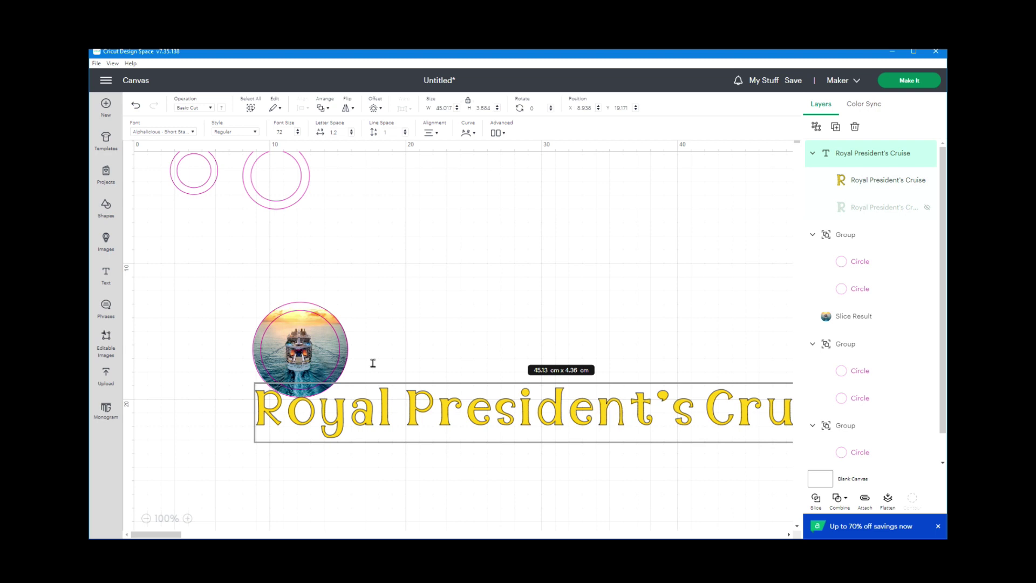
Set the title's font size to 12 and curve it into an arch above the ship.
{"action": "left_click", "coordinate": [278, 132]}
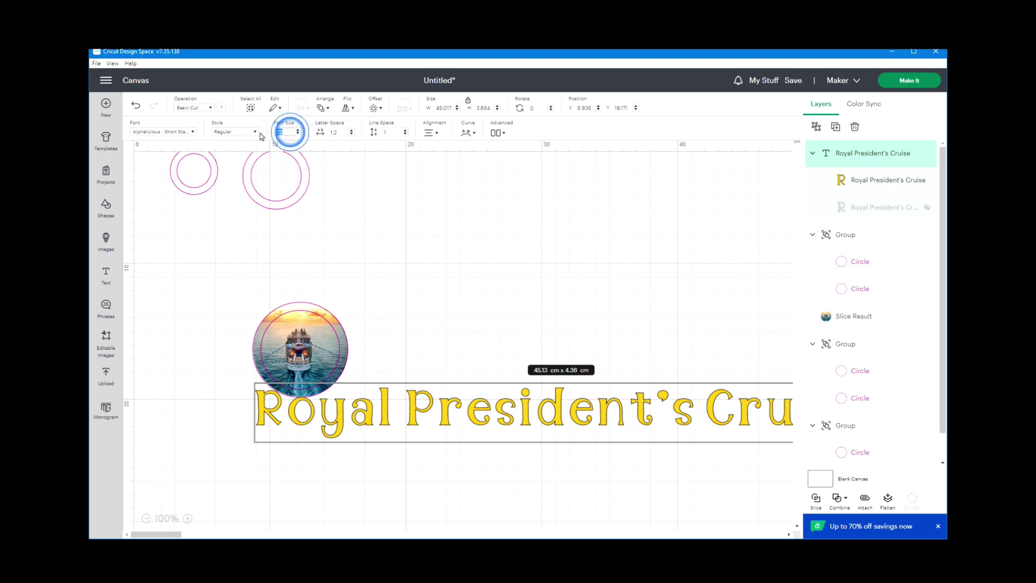
{"action": "type", "text": "12"}
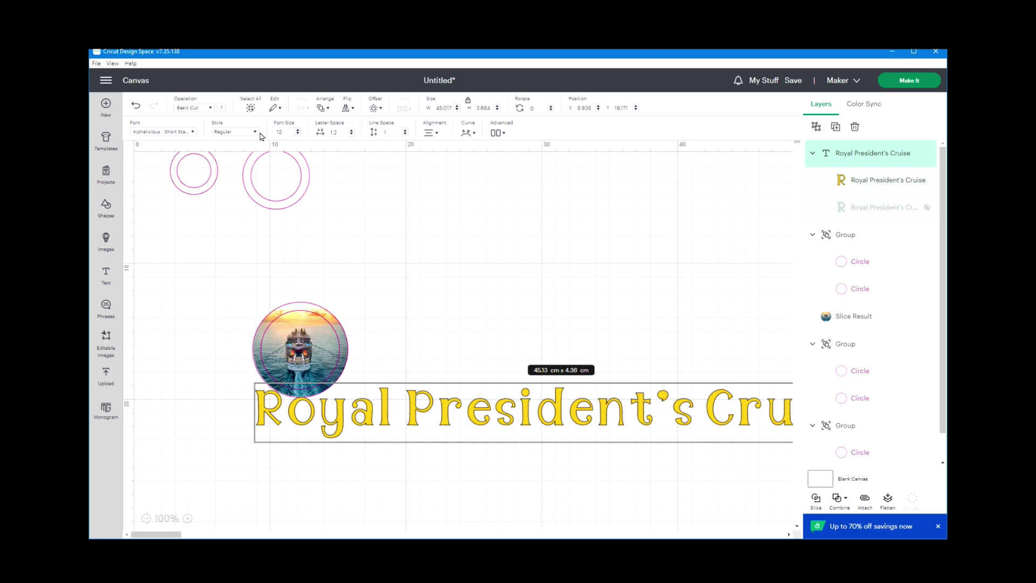
{"action": "key", "text": "Return"}
{"action": "left_click_drag", "start_coordinate": [339, 395], "coordinate": [328, 287]}
{"action": "left_click", "coordinate": [468, 133]}
{"action": "left_click_drag", "start_coordinate": [464, 180], "coordinate": [493, 179]}
{"action": "left_click", "coordinate": [344, 349]}
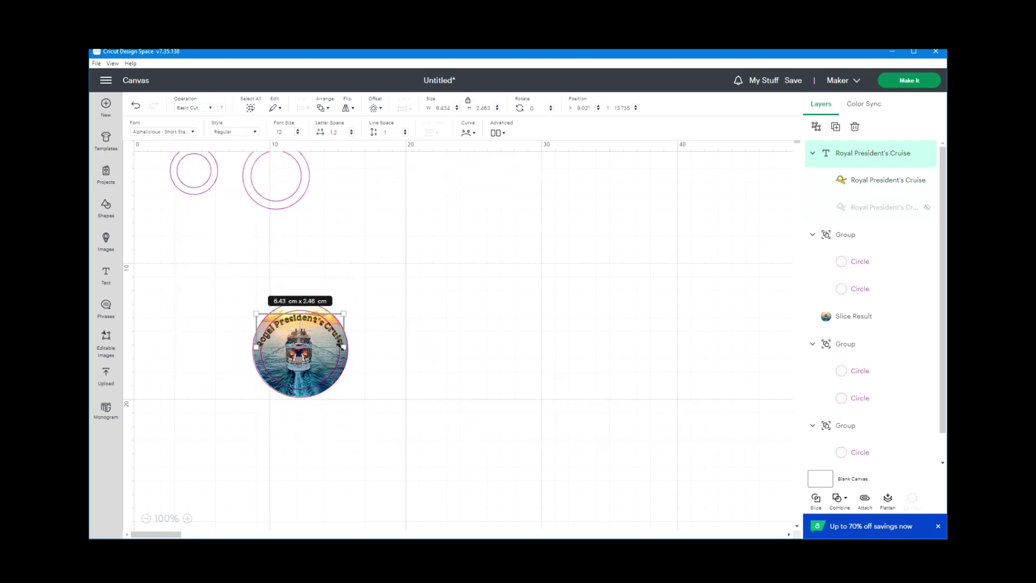
Reduce the curved title's letter spacing to -0.2 so it fits within the inner guide circle.
{"action": "left_click", "coordinate": [352, 134]}
{"action": "left_click", "coordinate": [351, 135]}
{"action": "left_click", "coordinate": [351, 135]}
{"action": "left_click", "coordinate": [352, 135]}
{"action": "left_click", "coordinate": [351, 134]}
{"action": "left_click", "coordinate": [351, 134]}
{"action": "left_click", "coordinate": [351, 134]}
{"action": "left_click", "coordinate": [467, 132]}
{"action": "left_click", "coordinate": [410, 242]}
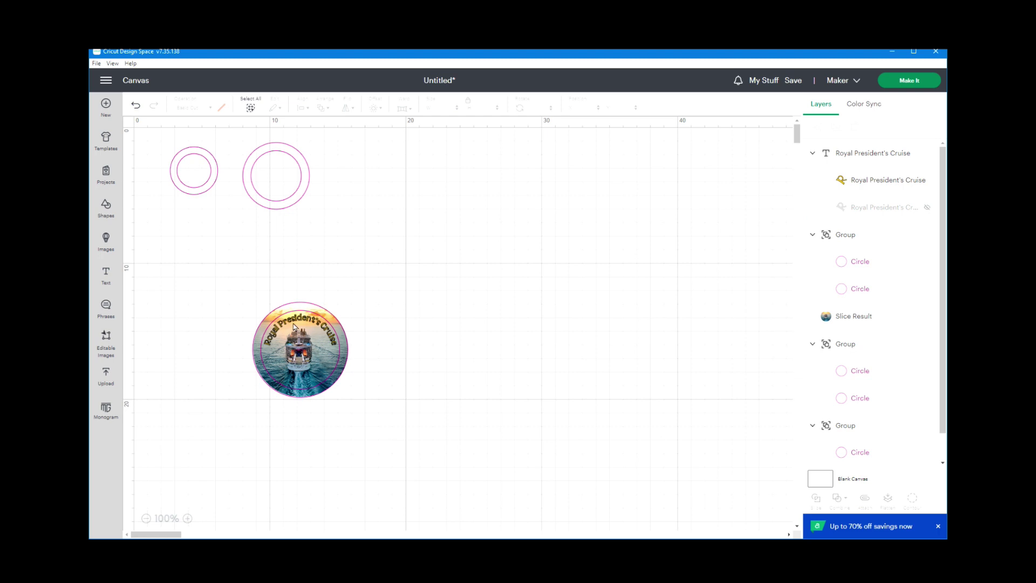
Center the title, guide circles and round photo horizontally on each other, and nudge the title slightly upward.
{"action": "left_click", "coordinate": [300, 320]}
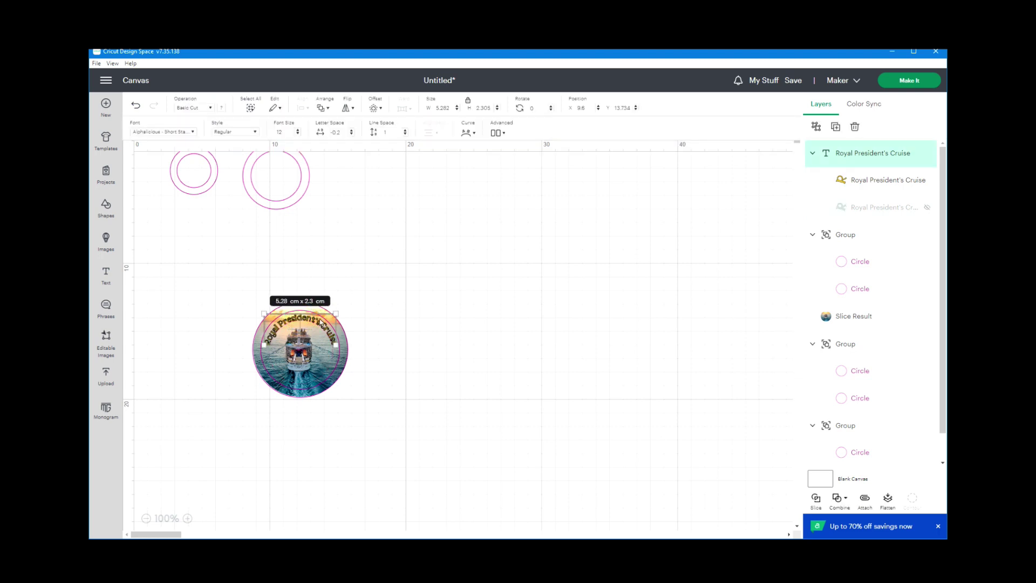
{"action": "left_click_drag", "start_coordinate": [229, 321], "coordinate": [405, 342]}
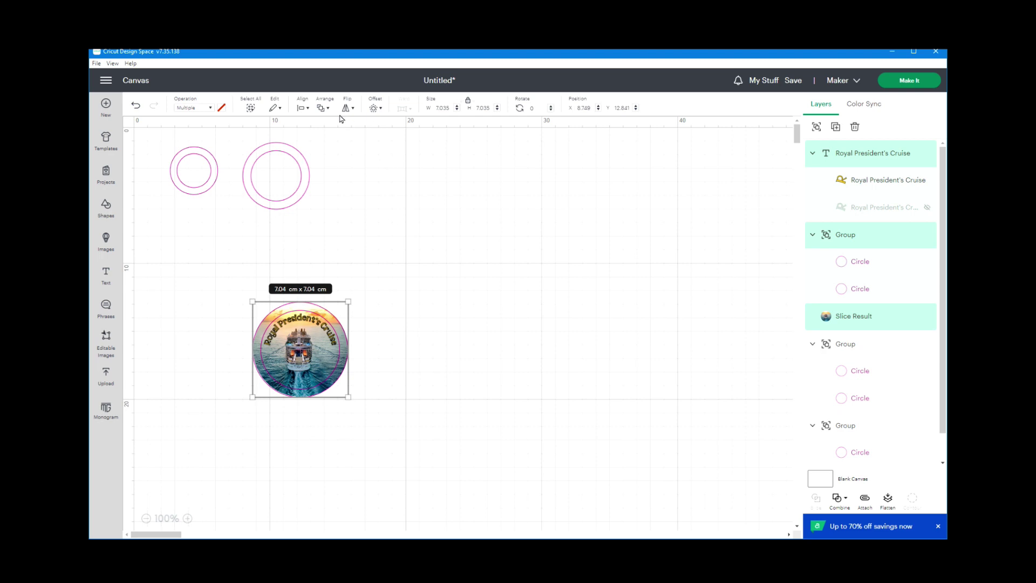
{"action": "left_click", "coordinate": [309, 108]}
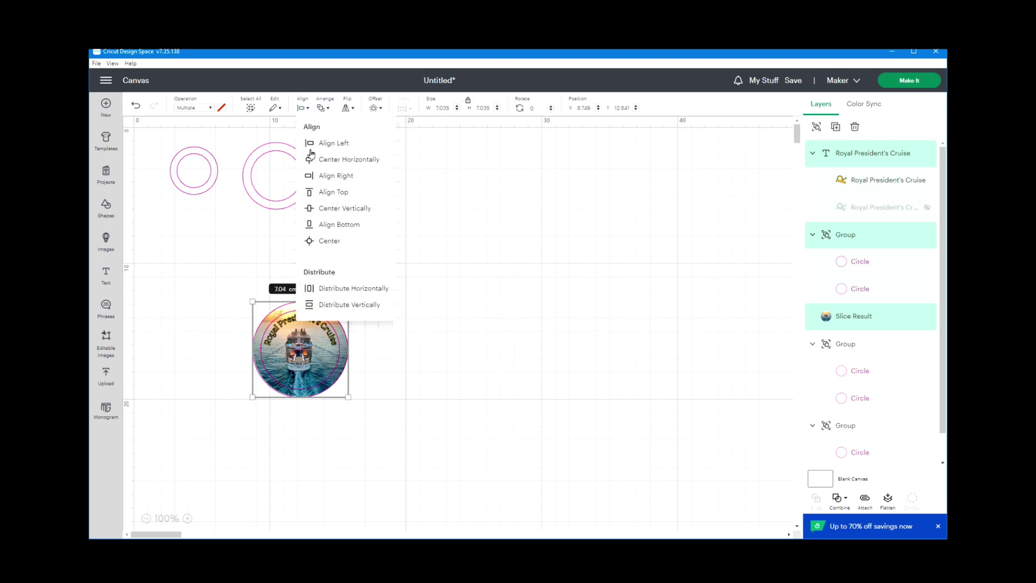
{"action": "left_click", "coordinate": [324, 165]}
{"action": "left_click", "coordinate": [510, 345]}
{"action": "left_click", "coordinate": [298, 323]}
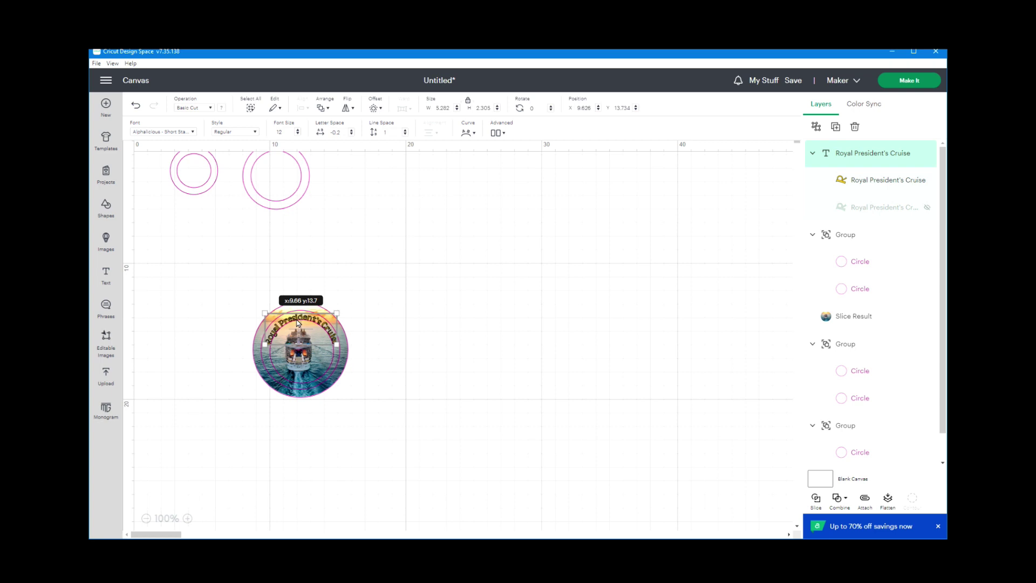
{"action": "left_click_drag", "start_coordinate": [298, 323], "coordinate": [308, 295]}
Recolor the visible layer of the curved title to black.
{"action": "left_click", "coordinate": [858, 184]}
{"action": "left_click", "coordinate": [221, 108]}
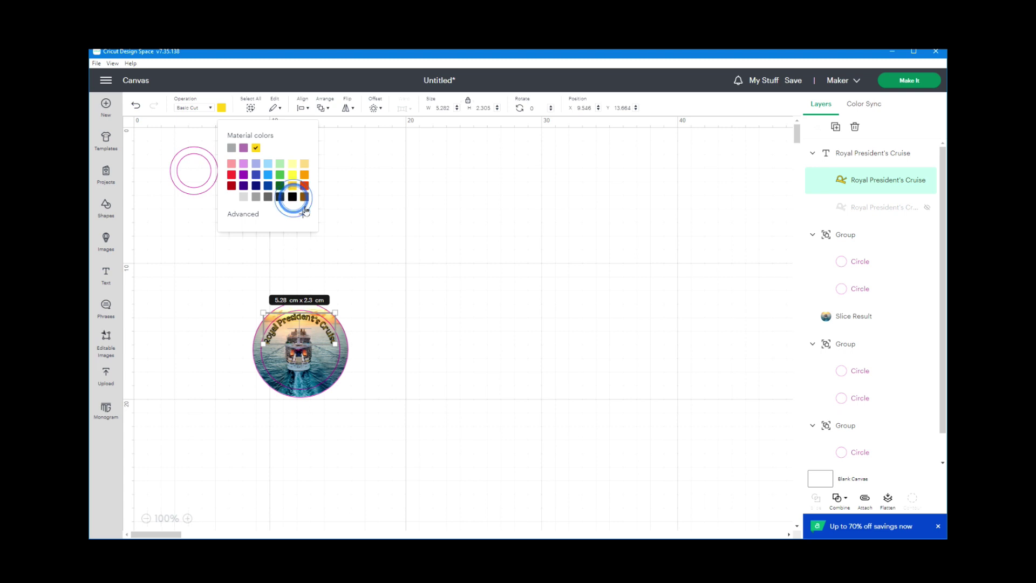
{"action": "left_click", "coordinate": [408, 260]}
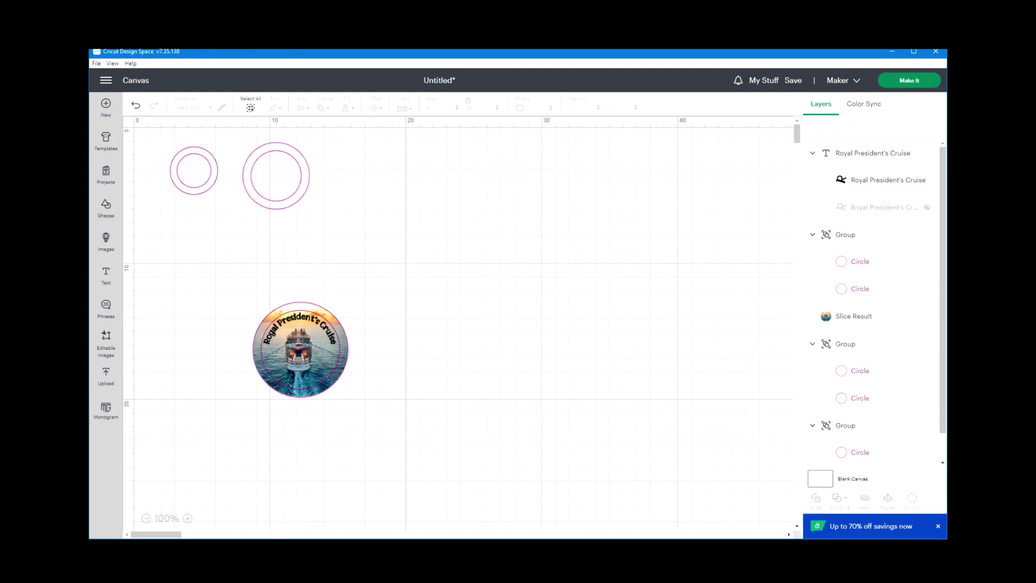
Add the date text "July 23-30, 2023" in the Cricut Sans font at font size 12.
{"action": "left_click", "coordinate": [102, 275]}
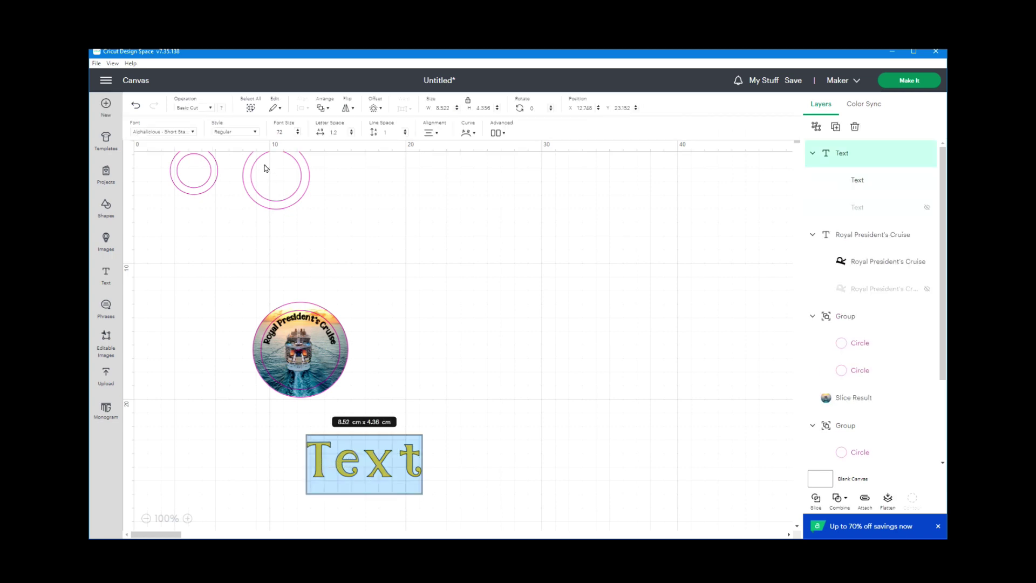
{"action": "left_click", "coordinate": [193, 133]}
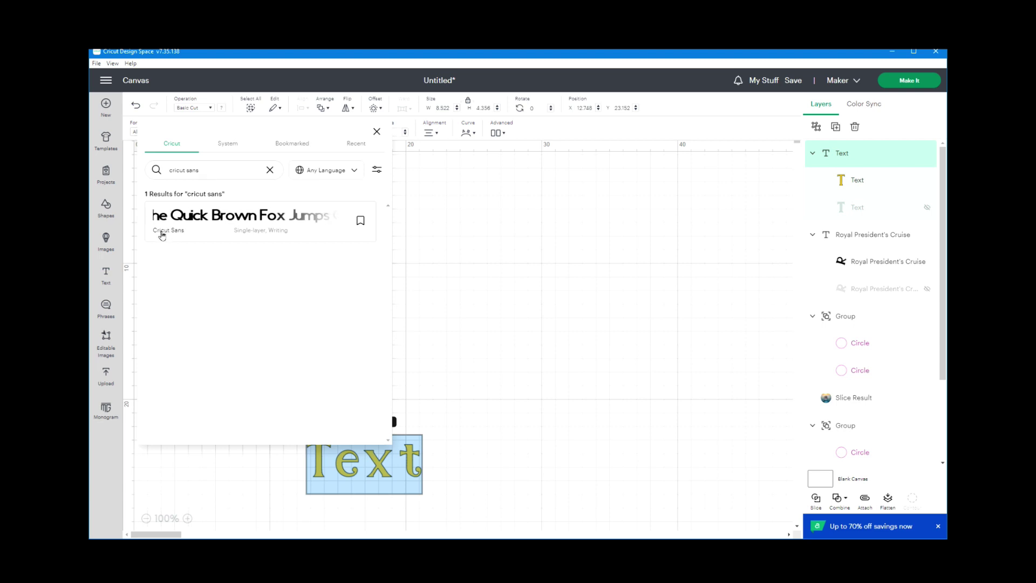
{"action": "left_click", "coordinate": [200, 219]}
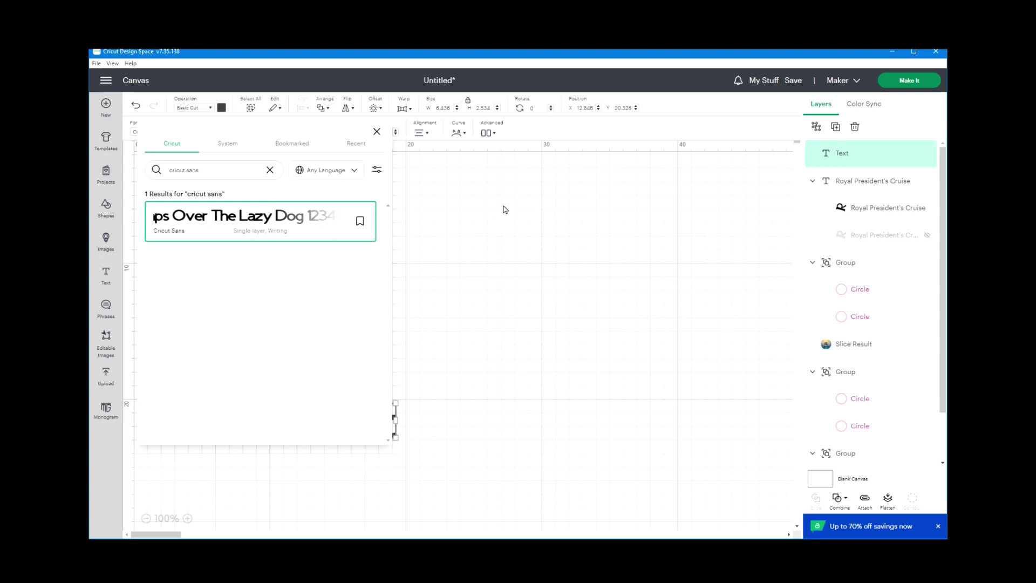
{"action": "double_click", "coordinate": [458, 429]}
{"action": "type", "text": "July 23-30, 2023"}
{"action": "double_click", "coordinate": [276, 132]}
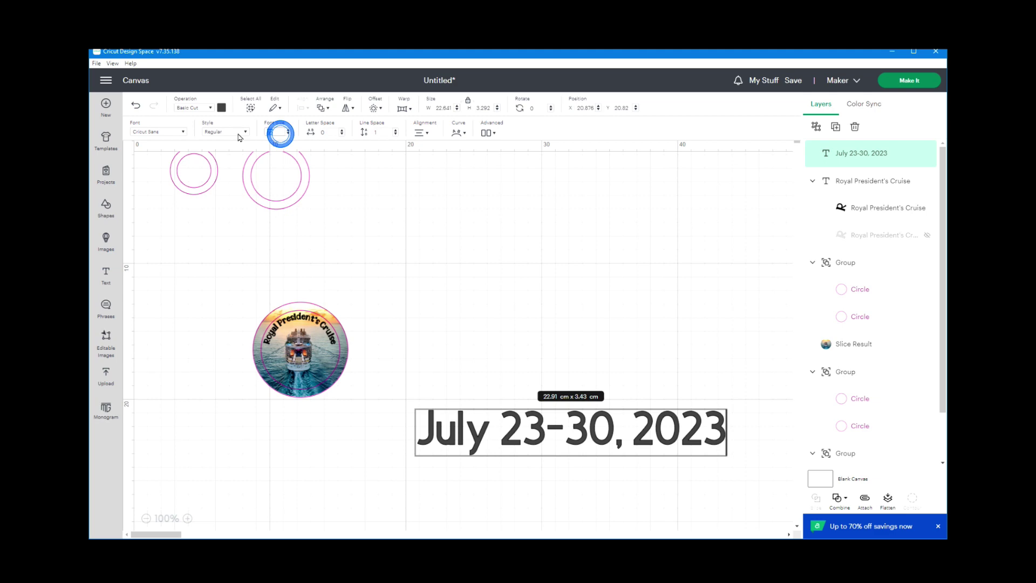
{"action": "type", "text": "12"}
{"action": "key", "text": "Return"}
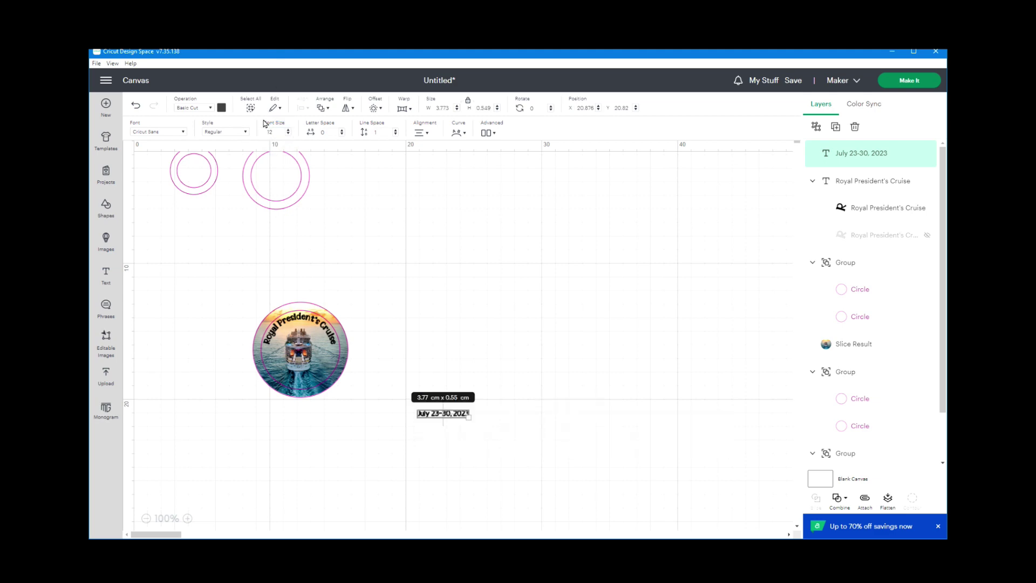
Color the date text yellow and place it on the water below the ship, inside the inner guide circle.
{"action": "left_click", "coordinate": [221, 108]}
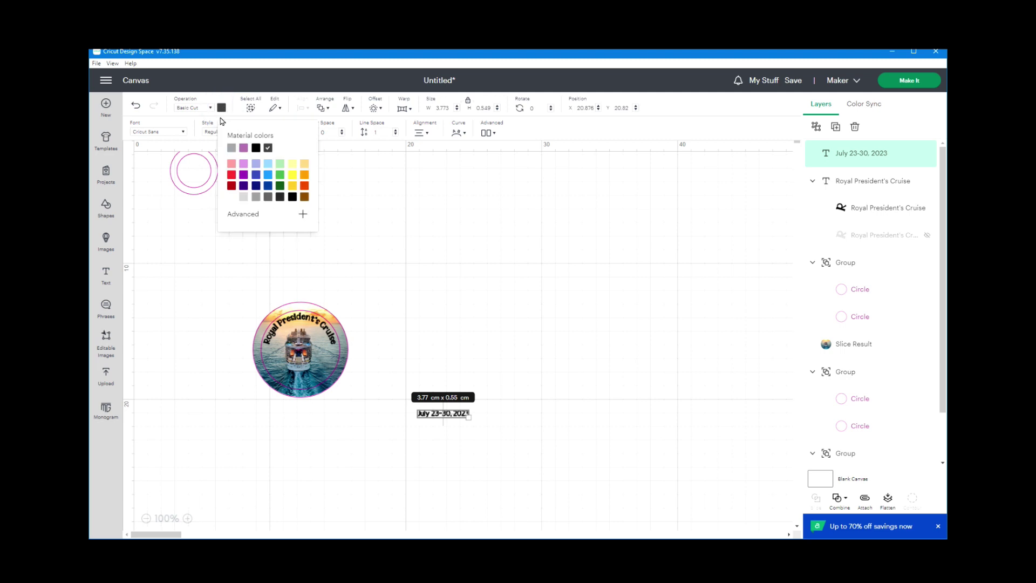
{"action": "left_click", "coordinate": [292, 174]}
{"action": "left_click_drag", "start_coordinate": [442, 415], "coordinate": [302, 380]}
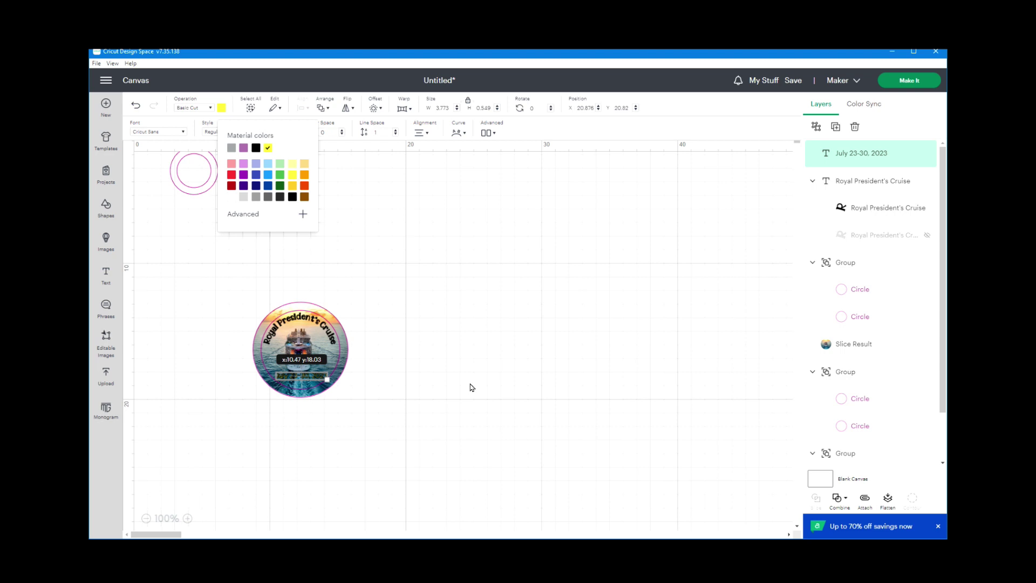
{"action": "left_click", "coordinate": [481, 371]}
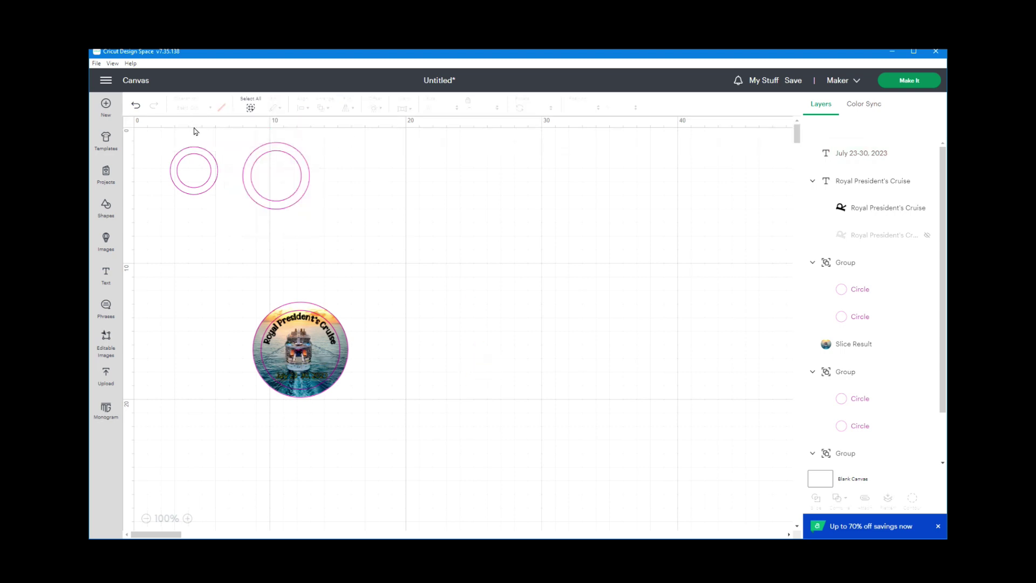
Make the date text bold and adjust its position slightly below the ship.
{"action": "left_click", "coordinate": [303, 378]}
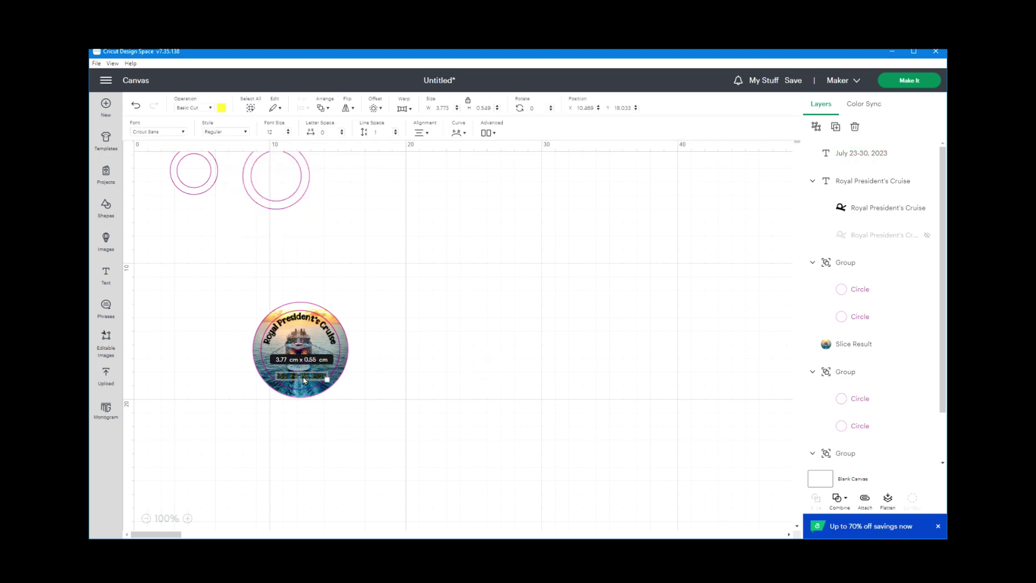
{"action": "left_click", "coordinate": [239, 132]}
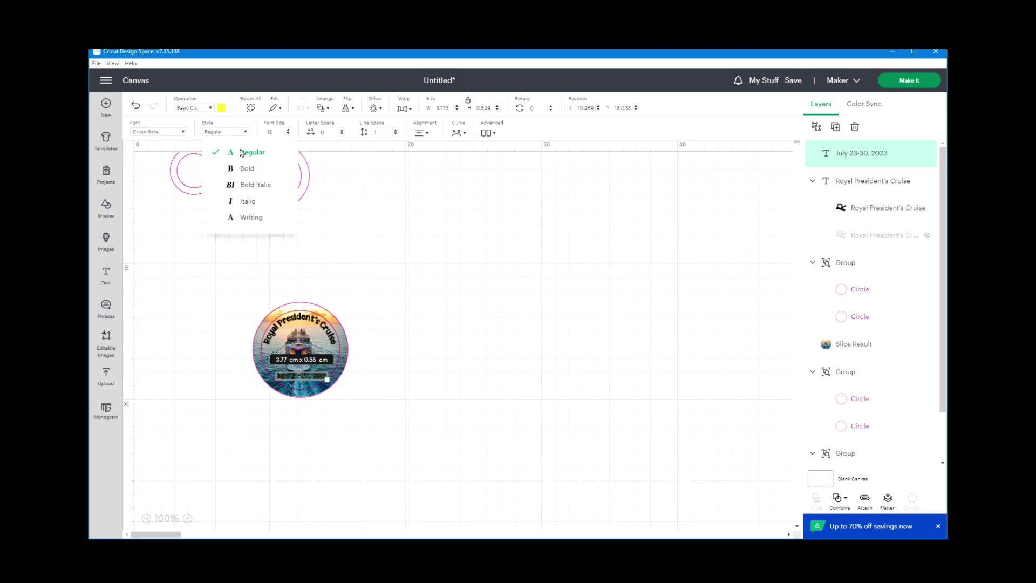
{"action": "left_click", "coordinate": [244, 169]}
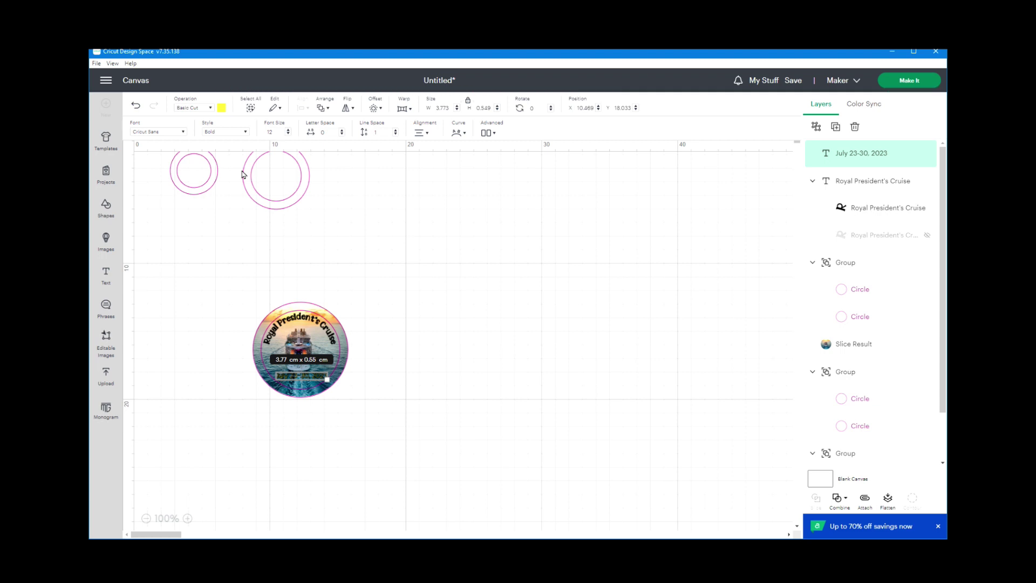
{"action": "left_click_drag", "start_coordinate": [312, 378], "coordinate": [314, 378]}
{"action": "left_click", "coordinate": [388, 385]}
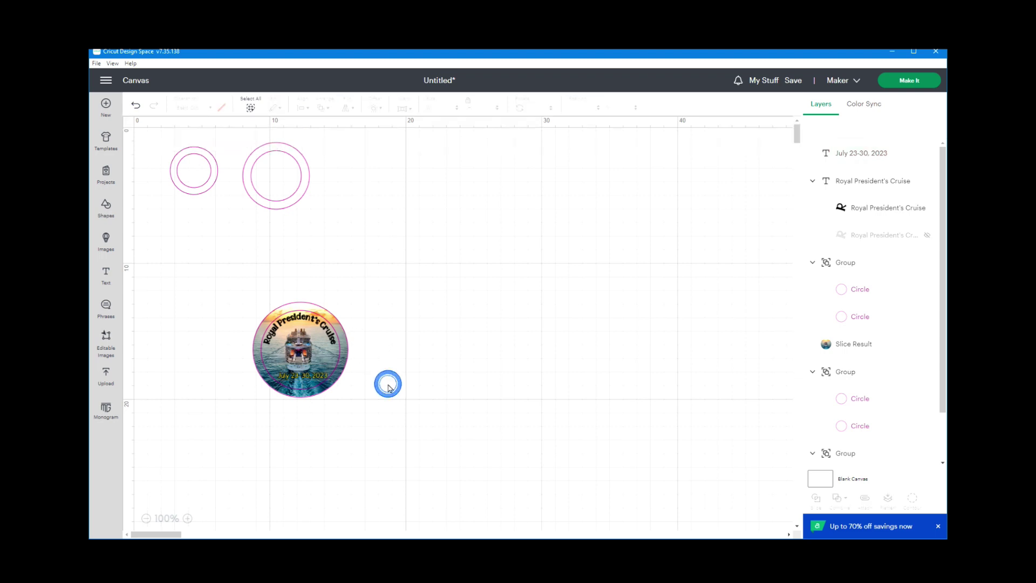
Center the date, title, guide circles and round photo horizontally on each other.
{"action": "left_click_drag", "start_coordinate": [387, 384], "coordinate": [150, 295]}
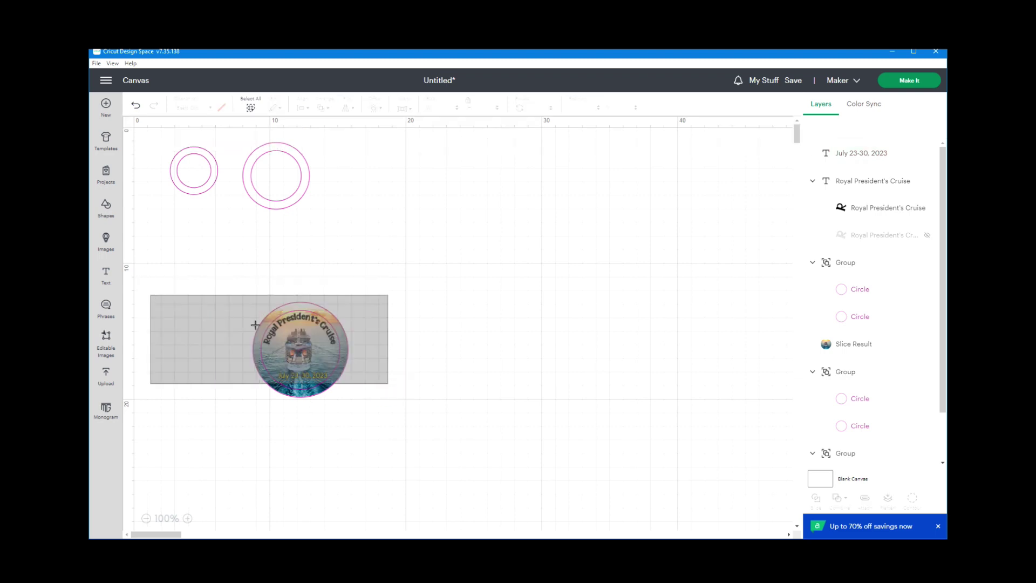
{"action": "left_click", "coordinate": [308, 109]}
{"action": "left_click", "coordinate": [317, 160]}
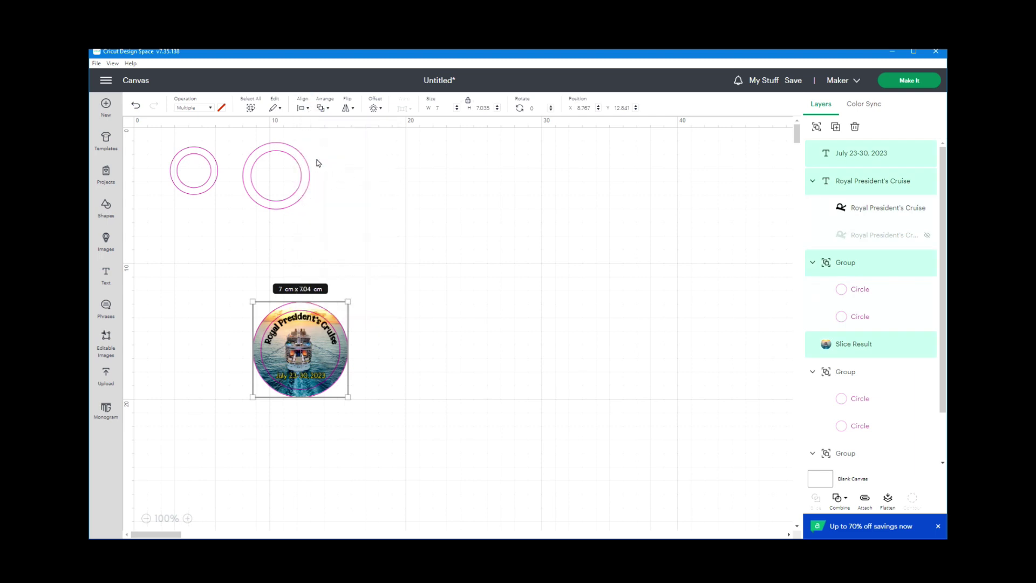
{"action": "left_click", "coordinate": [542, 312]}
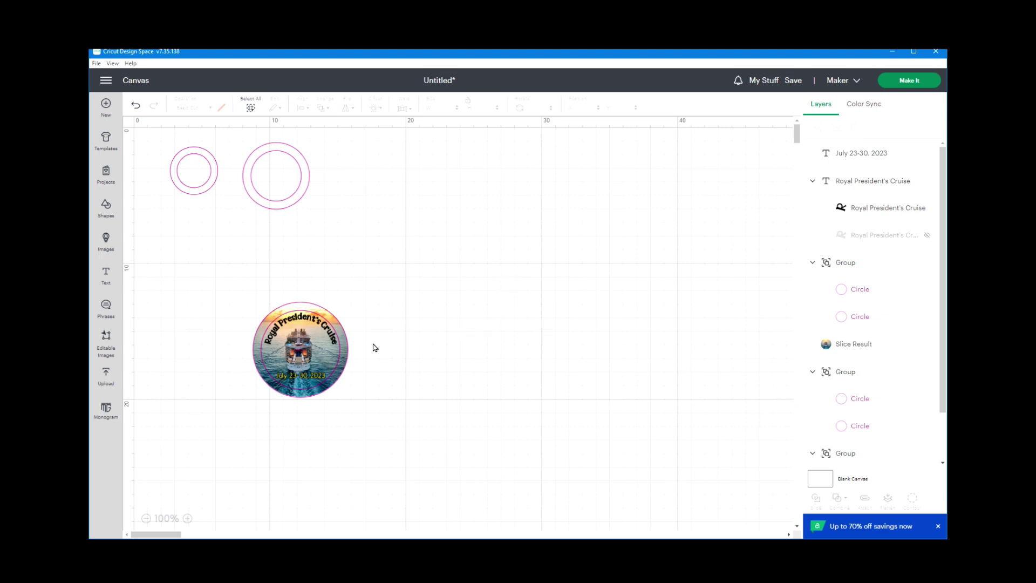
Move the large guide circles off the button design to the empty area beside the medium guides, and flatten the photo, title and date together.
{"action": "left_click_drag", "start_coordinate": [340, 361], "coordinate": [432, 197]}
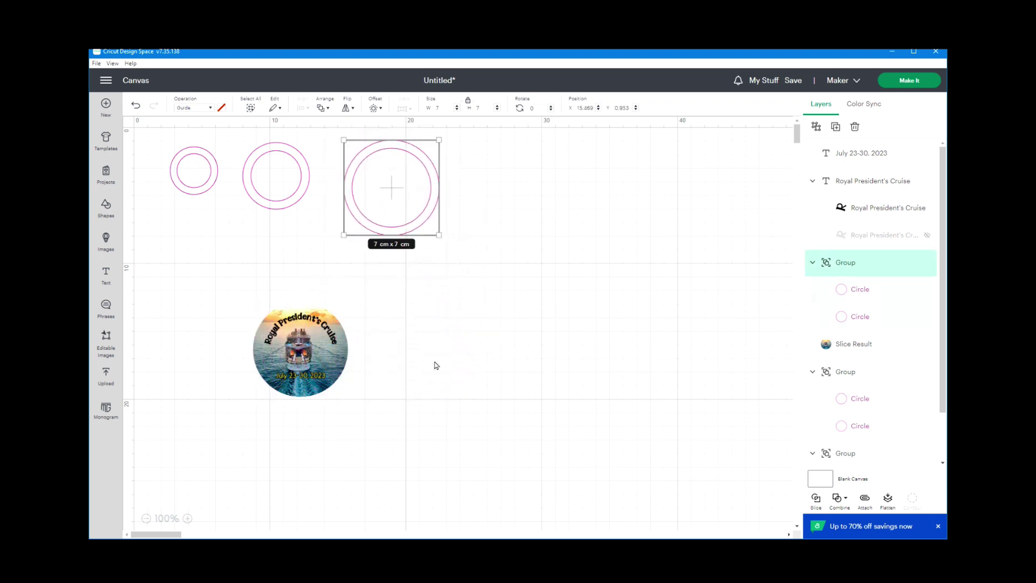
{"action": "left_click_drag", "start_coordinate": [232, 294], "coordinate": [367, 423]}
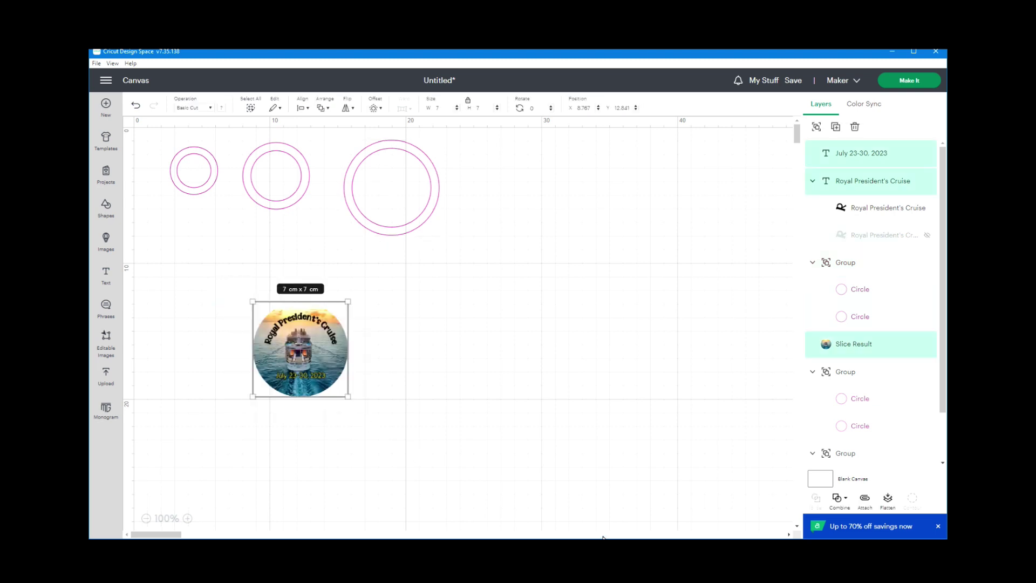
{"action": "left_click", "coordinate": [888, 499]}
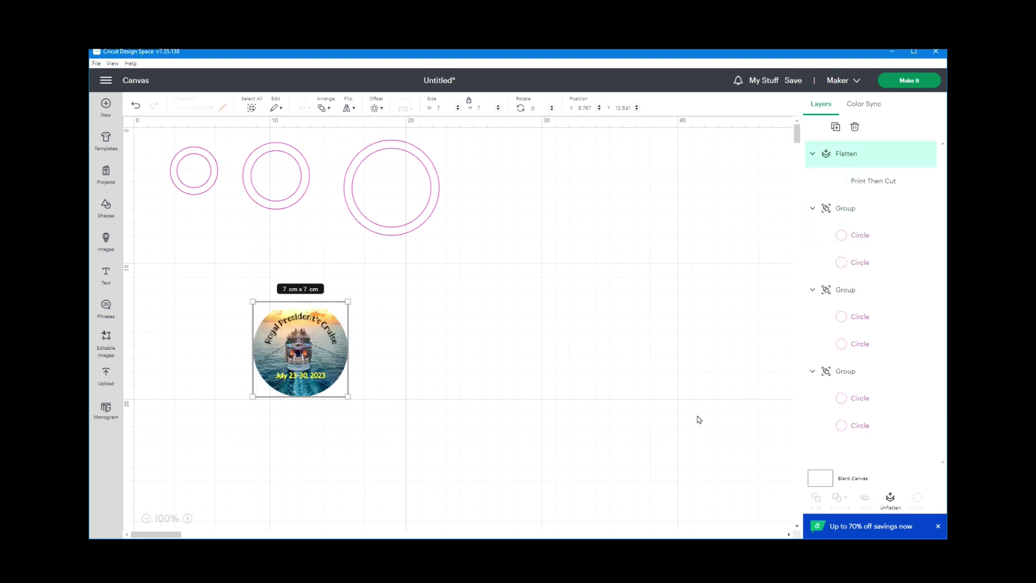
{"action": "left_click_drag", "start_coordinate": [306, 348], "coordinate": [303, 348]}
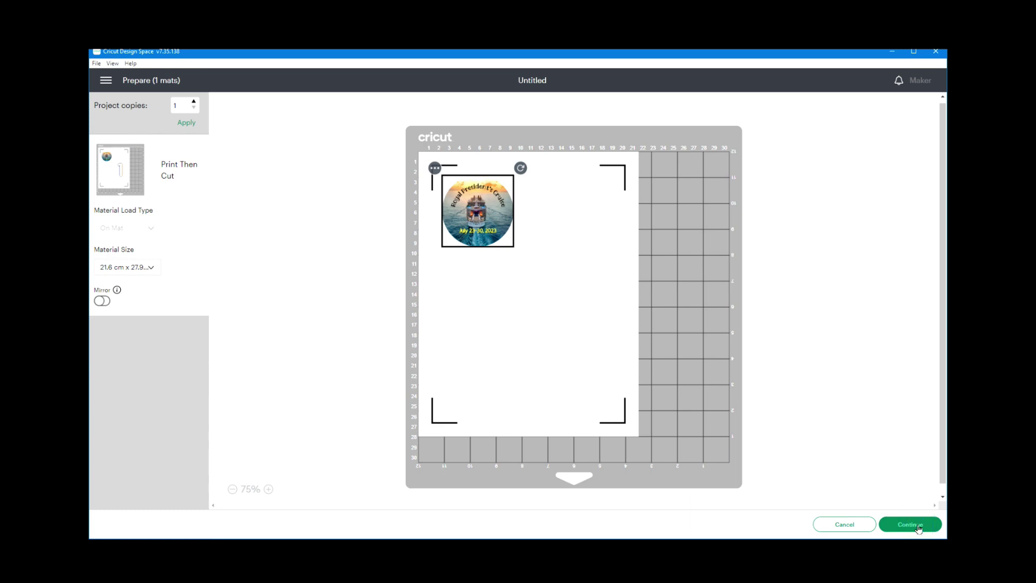
Continue from the mat preview to the print setup, enable the system print dialog and start the print.
{"action": "left_click", "coordinate": [911, 525]}
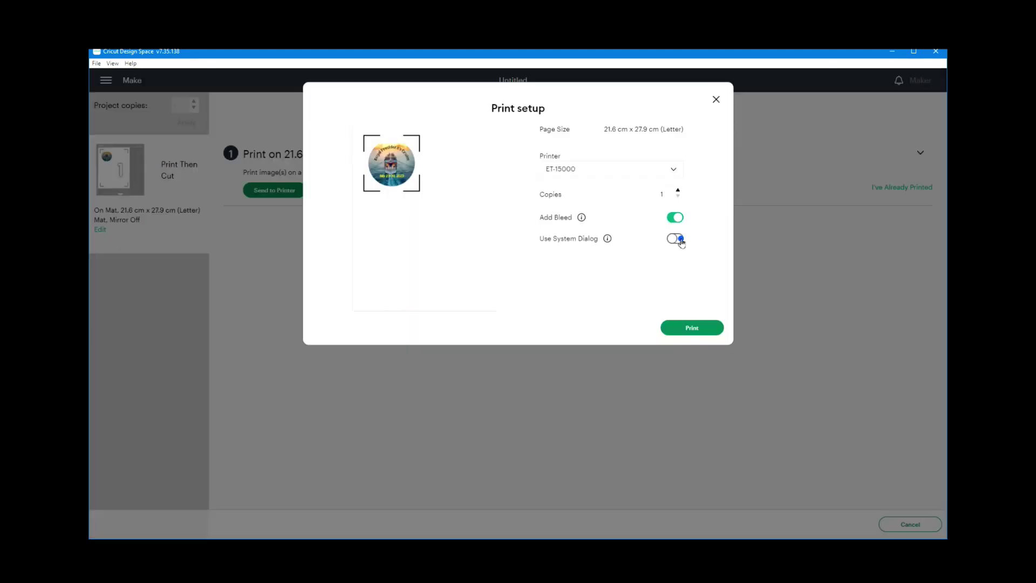
{"action": "left_click", "coordinate": [679, 239]}
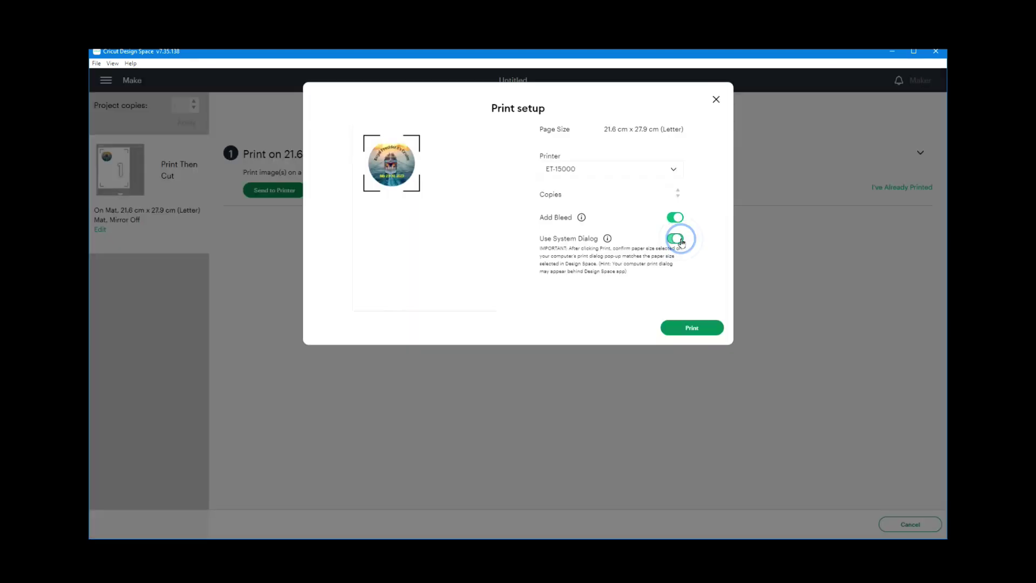
{"action": "left_click", "coordinate": [690, 330]}
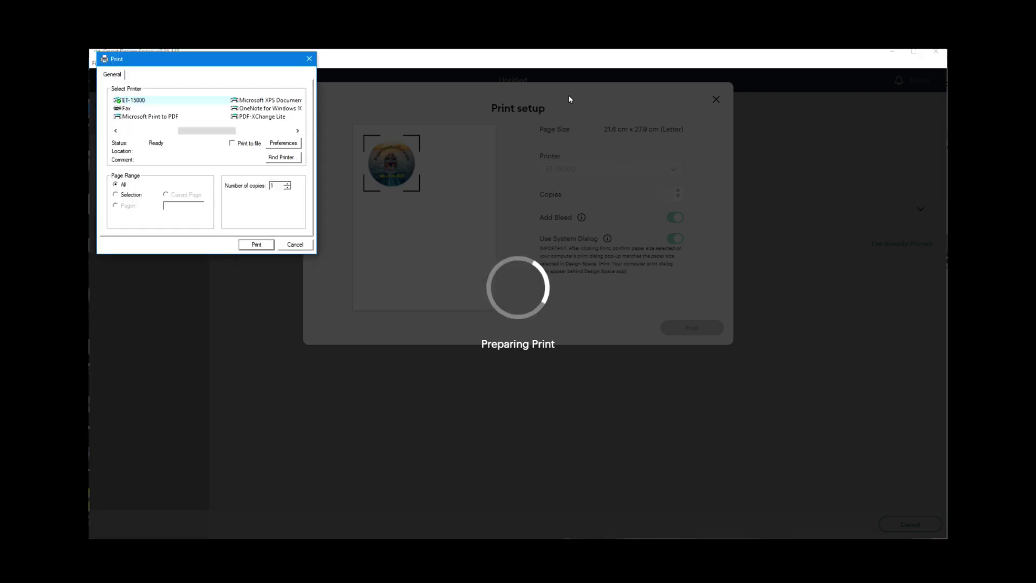
Set the print quality to High in the ET-15000 printer's preferences and accept the settings.
{"action": "left_click_drag", "start_coordinate": [259, 59], "coordinate": [620, 202]}
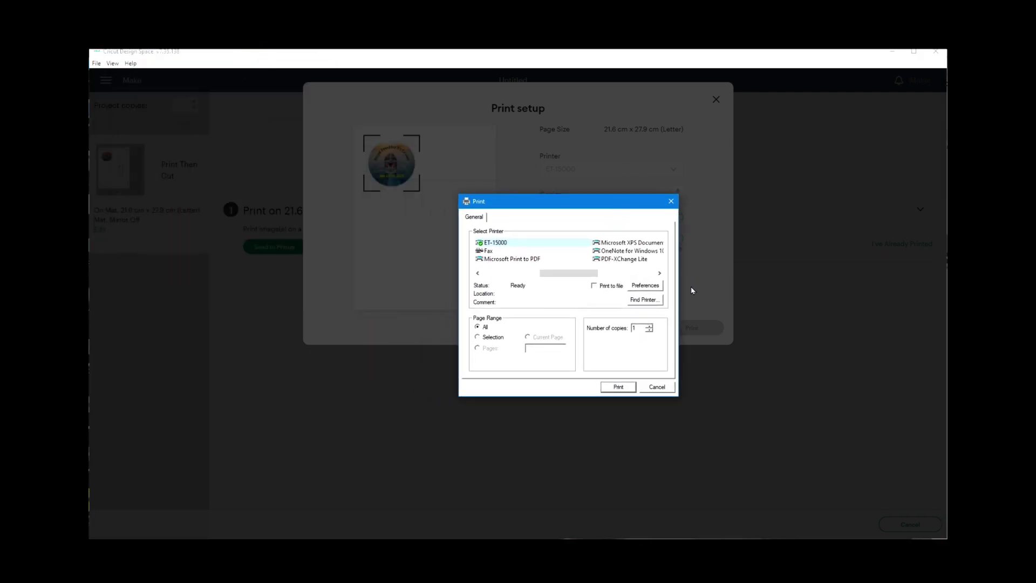
{"action": "left_click", "coordinate": [642, 288]}
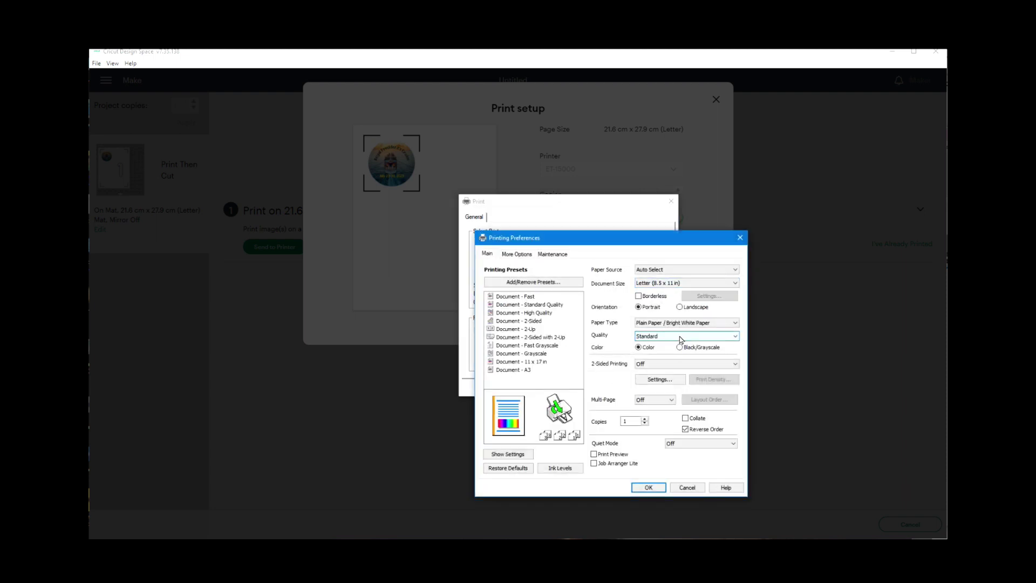
{"action": "left_click", "coordinate": [681, 336]}
{"action": "left_click", "coordinate": [659, 363]}
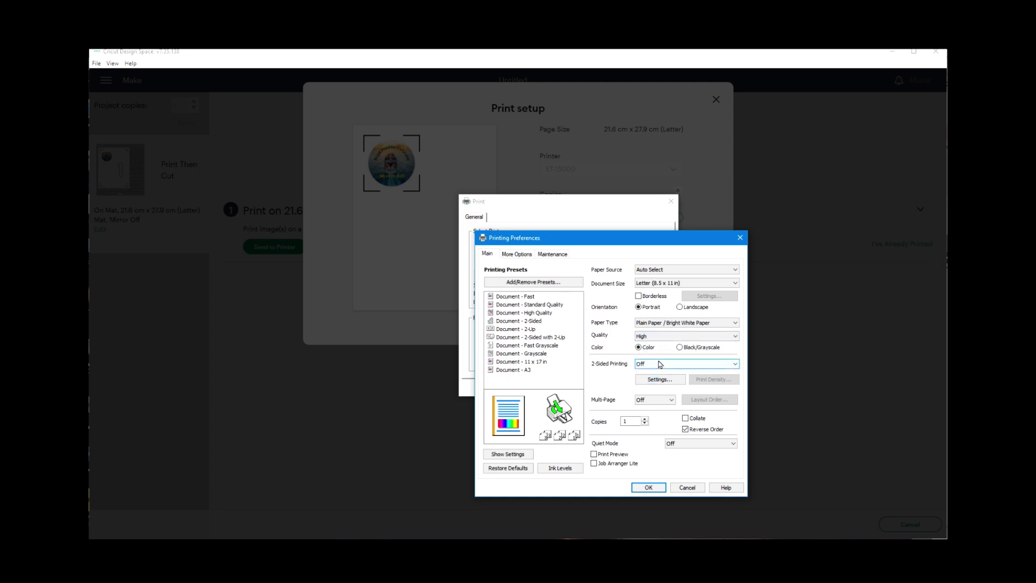
{"action": "left_click", "coordinate": [648, 488]}
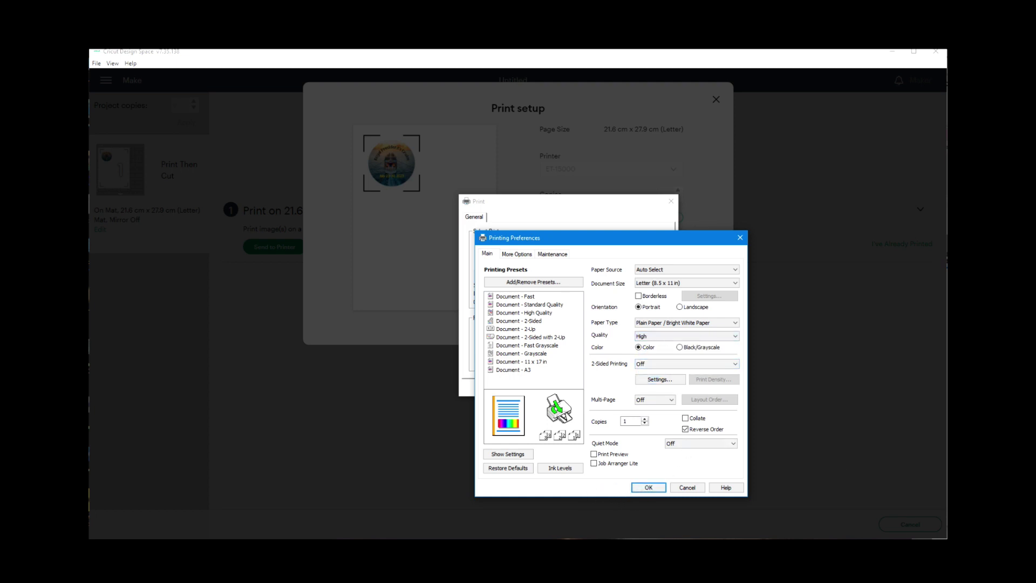